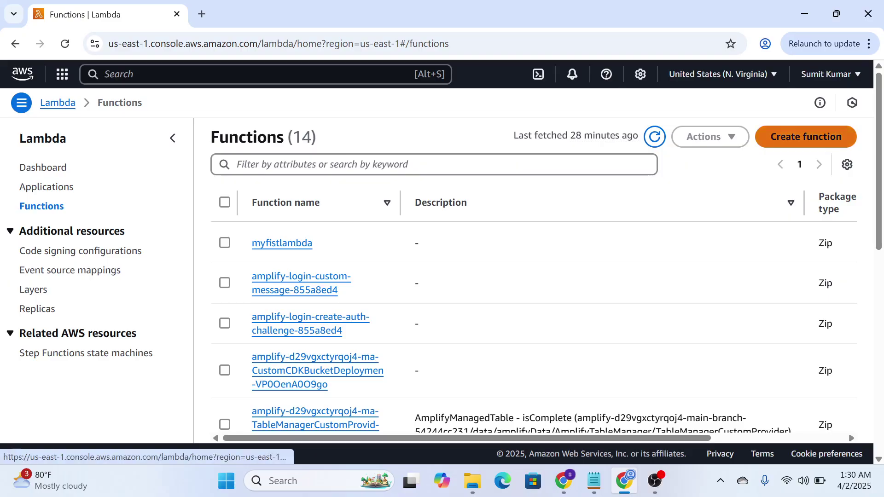
- Start creating a new Lambda function and review the fields of its creation form
left_click(807, 137)
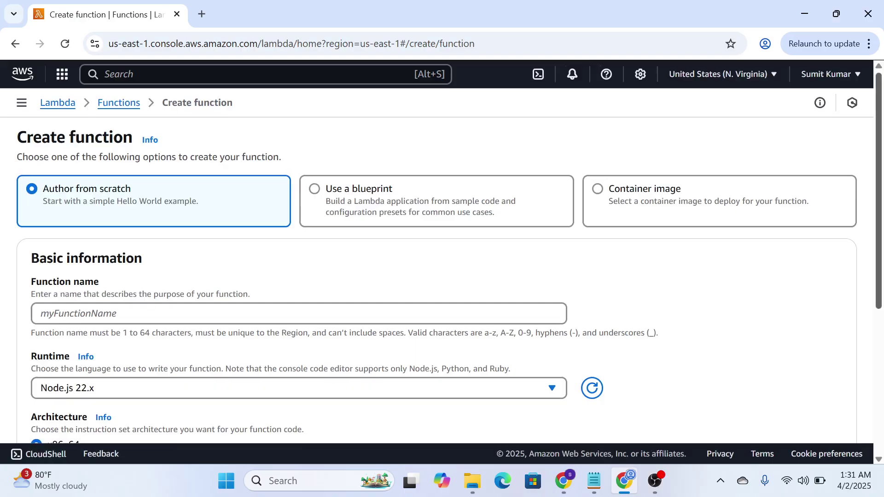
scroll(442, 277, "down", 1)
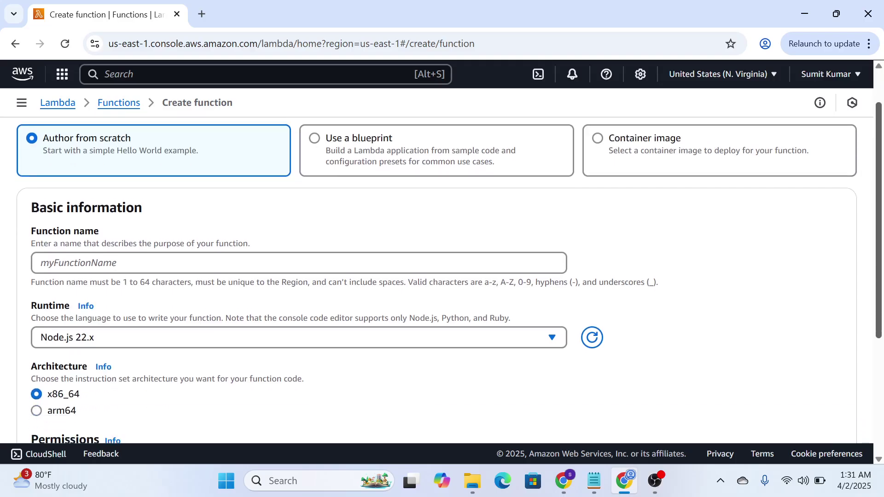
scroll(442, 277, "down", 4)
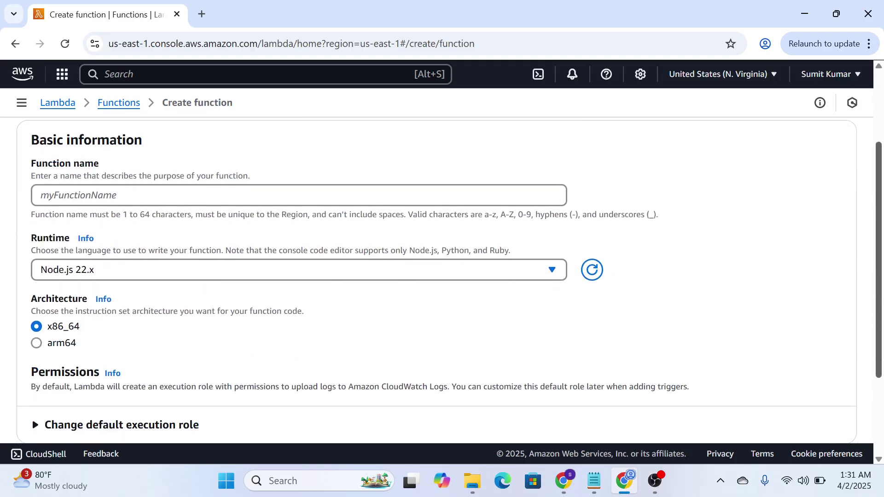
scroll(442, 277, "up", 5)
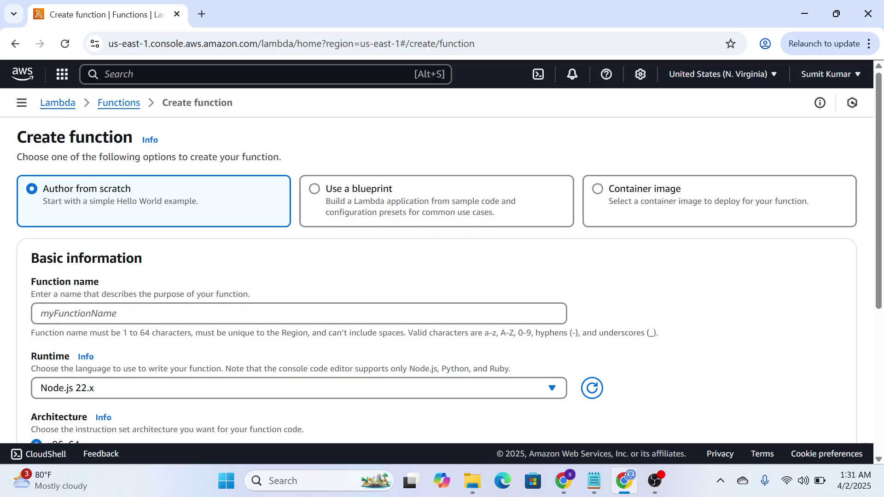
- Look at the Container image and Use a blueprint creation options, ending on Author from scratch
left_click(597, 189)
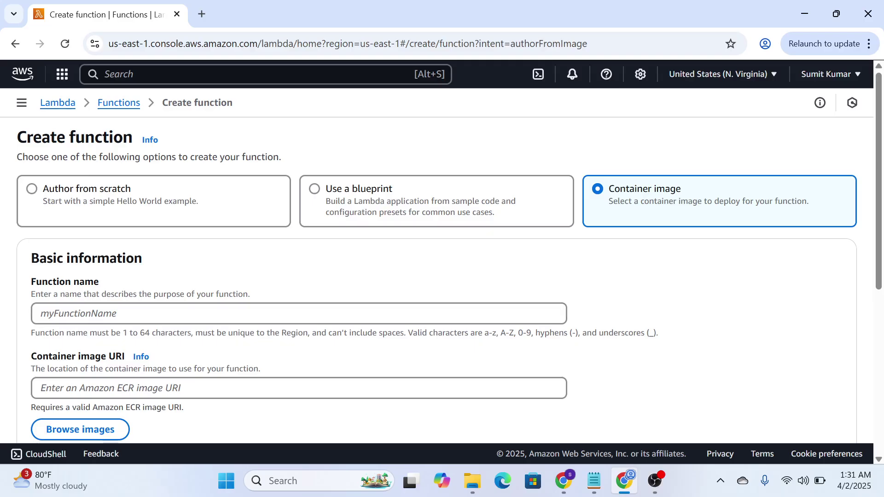
left_click(314, 188)
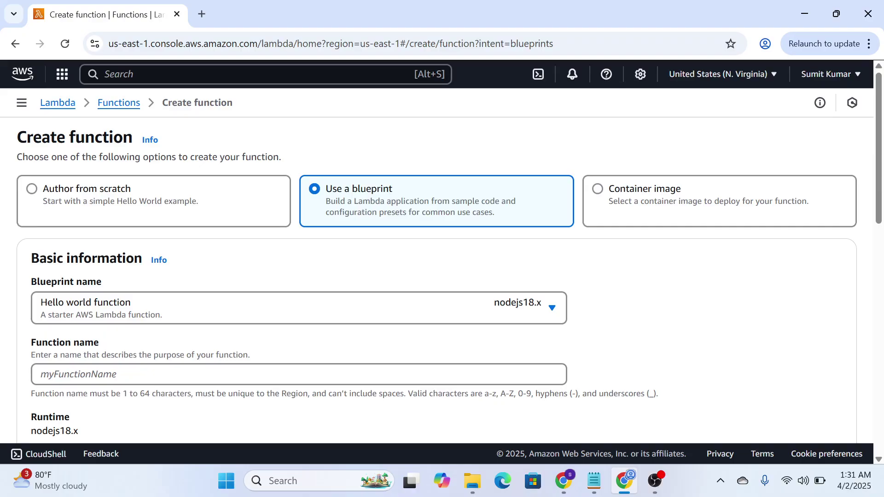
left_click(32, 189)
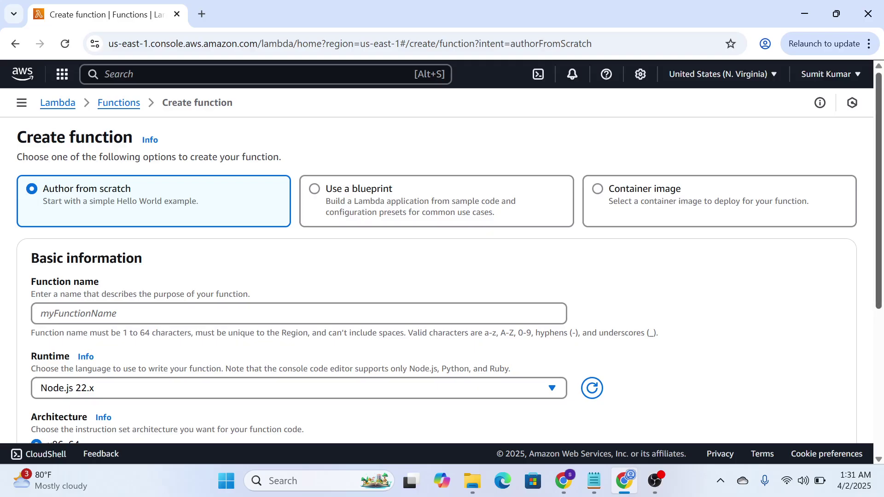
- Name the new function LambdaFirstExample in its basic information
left_click_drag(879, 184, 878, 191)
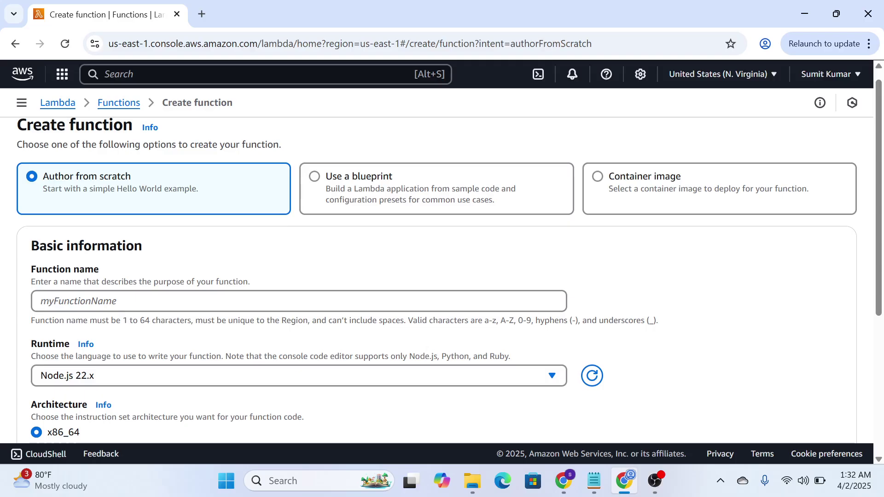
left_click_drag(865, 133, 866, 180)
left_click(866, 180)
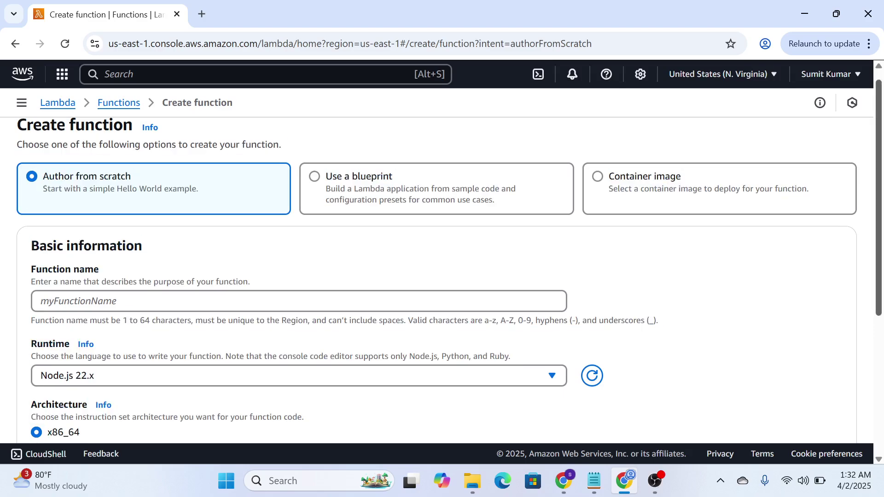
scroll(442, 277, "down", 2)
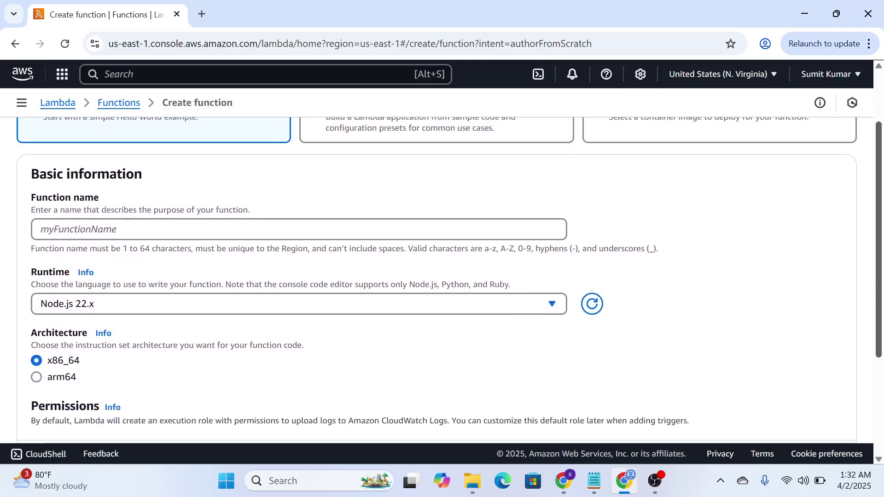
scroll(442, 276, "down", 1)
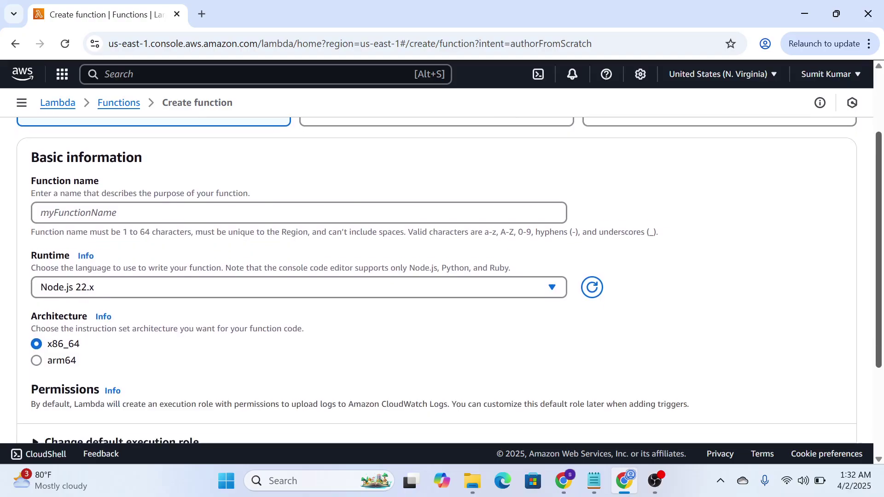
left_click(299, 213)
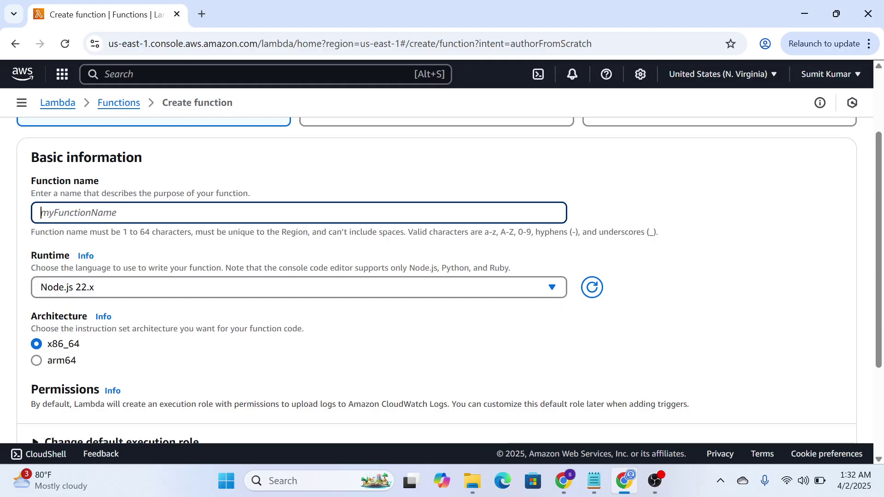
type("Lamb")
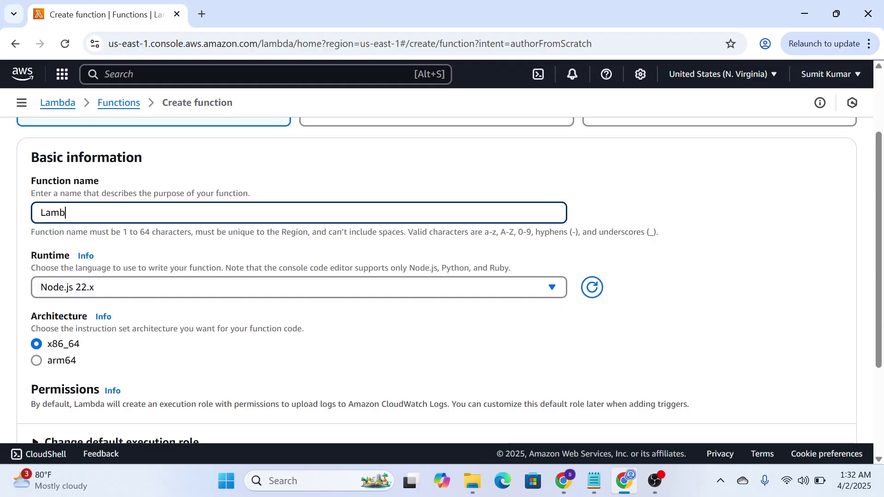
type("daFirst")
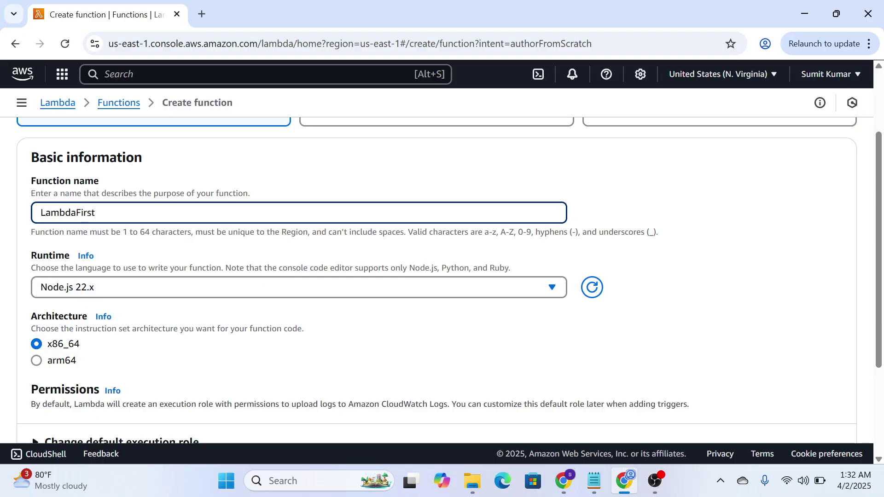
type("Example")
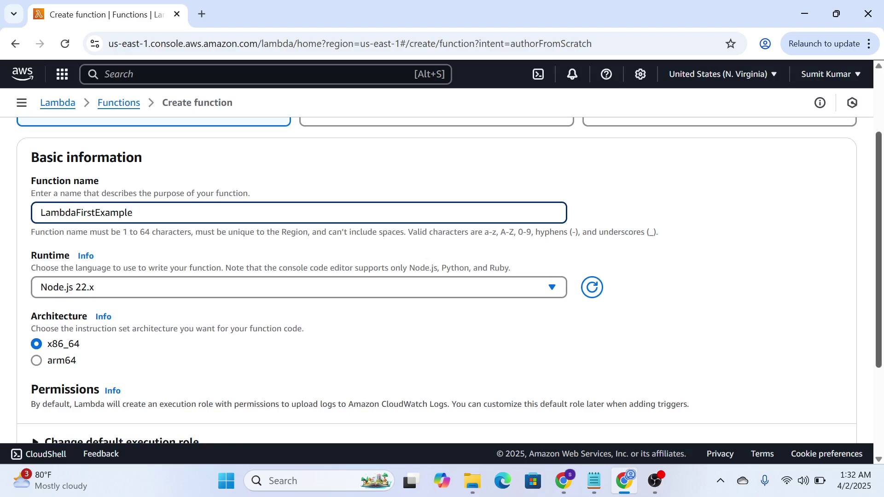
- Look through the supported runtimes and set the function's runtime to Python 3.13
scroll(450, 280, "down", 2)
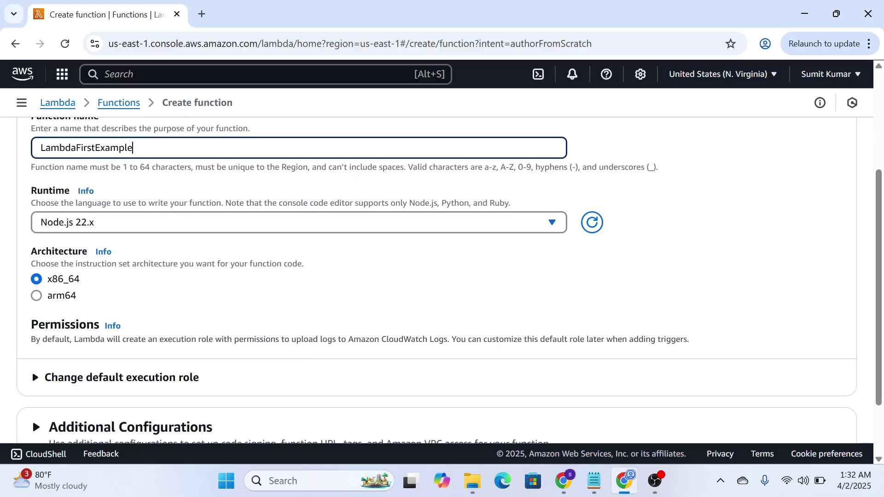
left_click(552, 223)
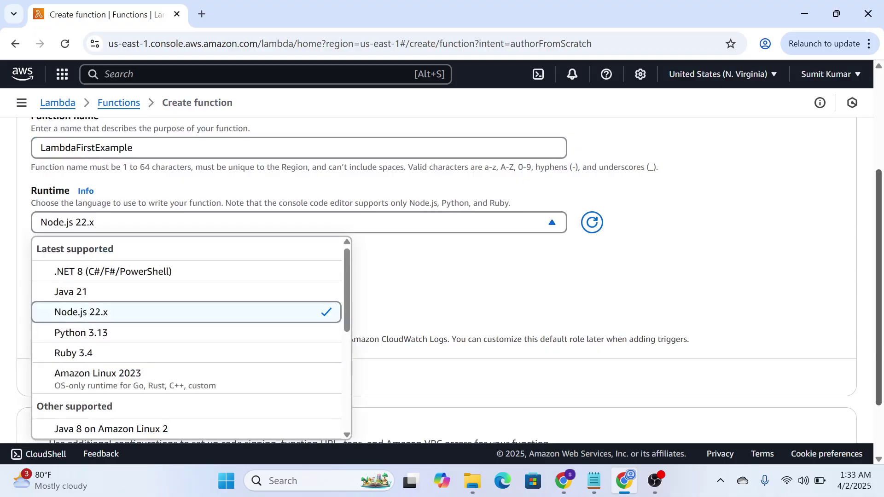
scroll(442, 276, "down", 2)
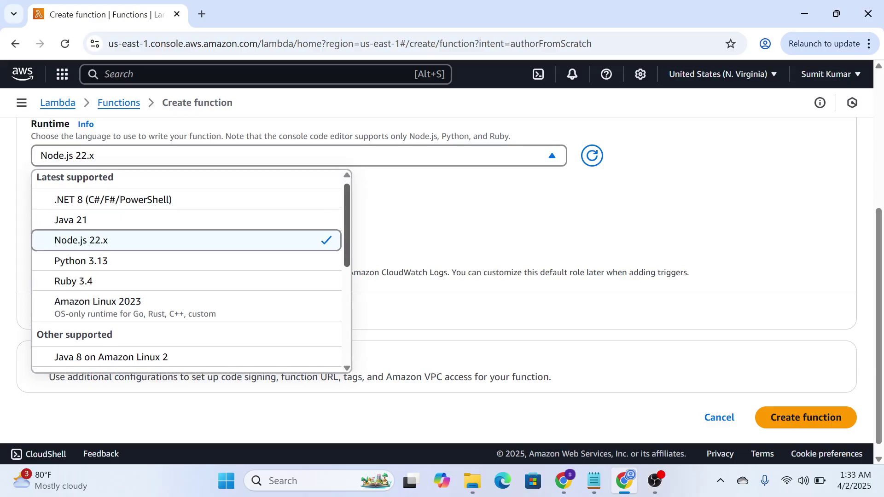
scroll(190, 272, "down", 1)
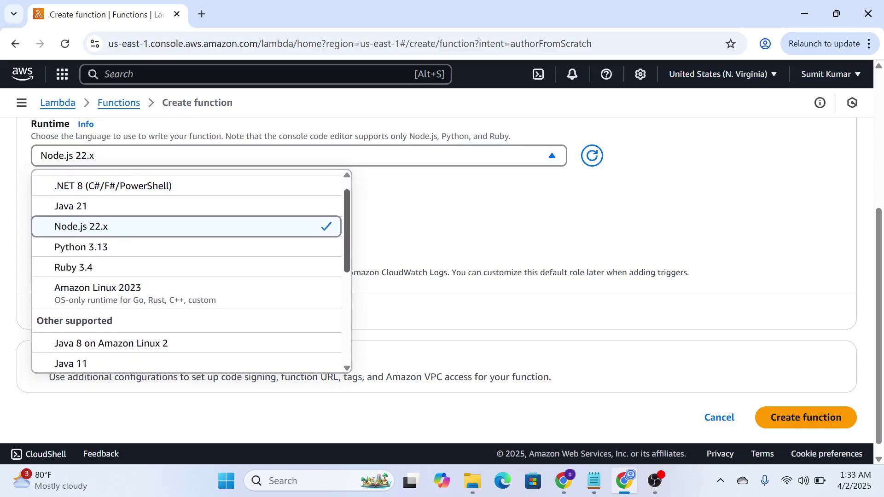
scroll(191, 272, "down", 1)
scroll(191, 271, "down", 5)
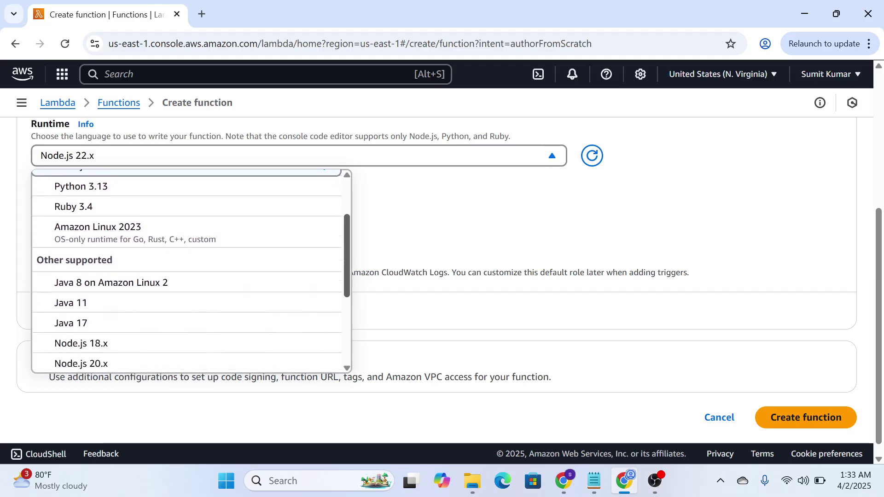
scroll(191, 272, "down", 2)
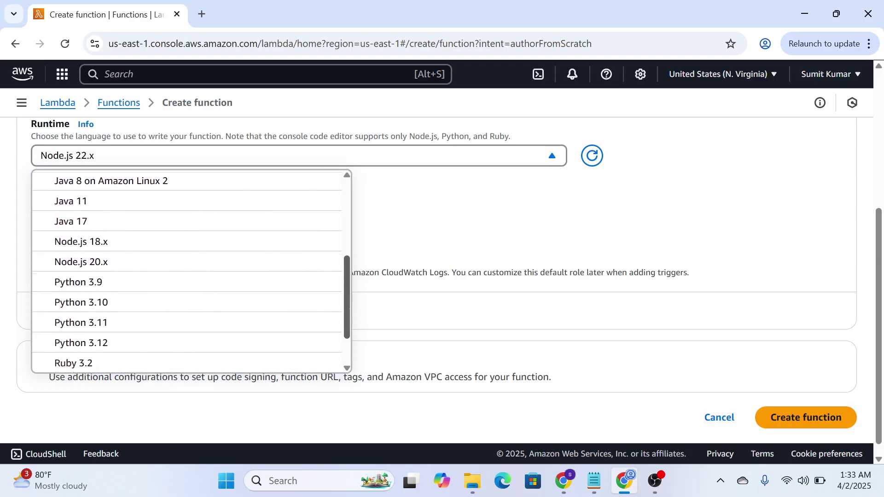
scroll(191, 271, "up", 8)
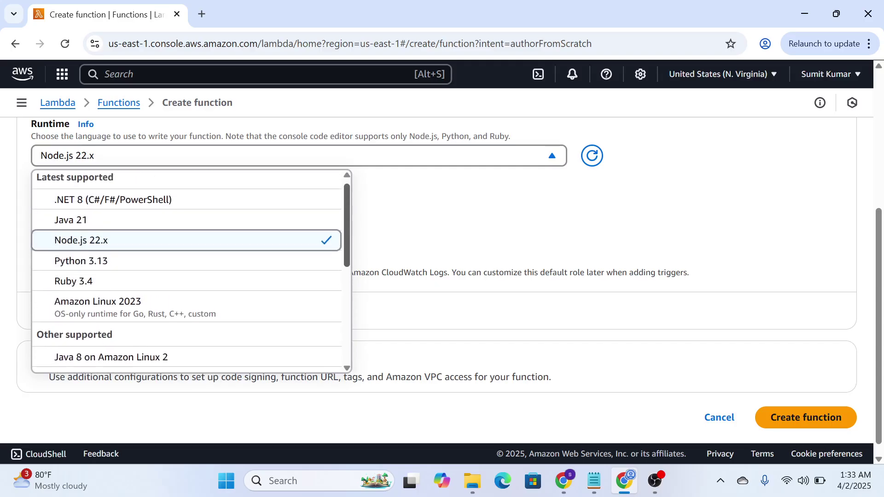
left_click(81, 261)
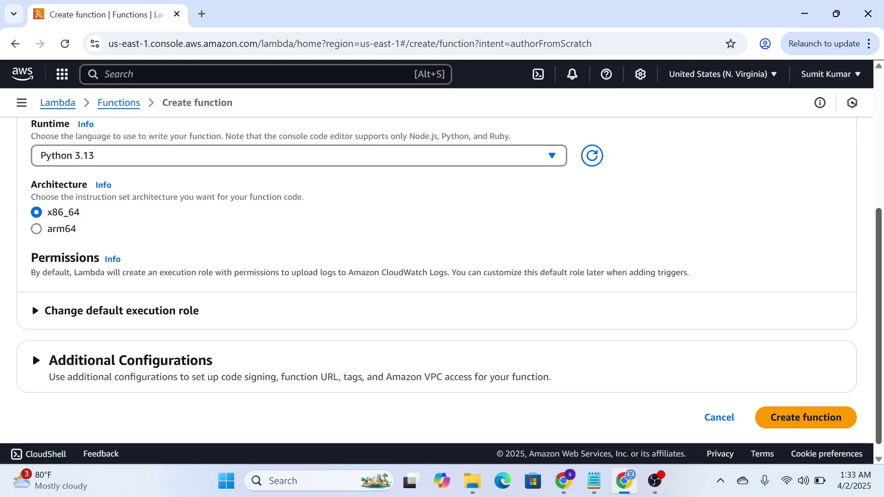
- Create the function with the chosen settings and dismiss the success notification
scroll(442, 276, "up", 3)
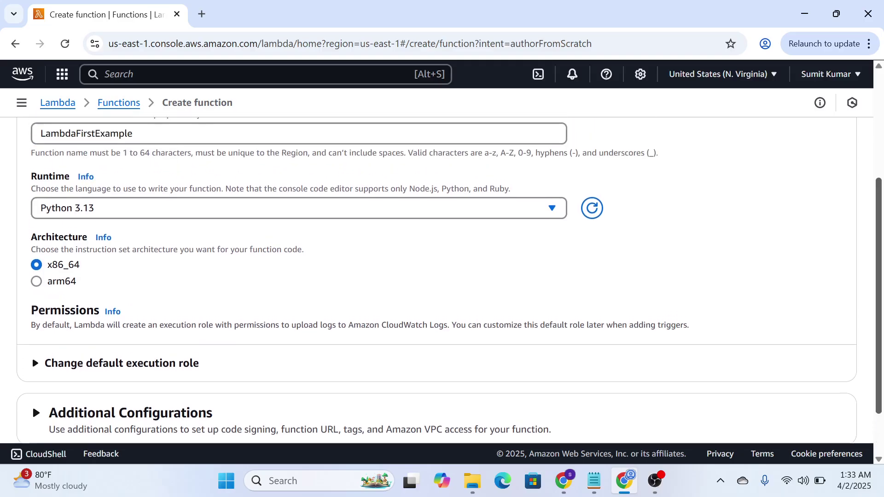
scroll(442, 277, "down", 3)
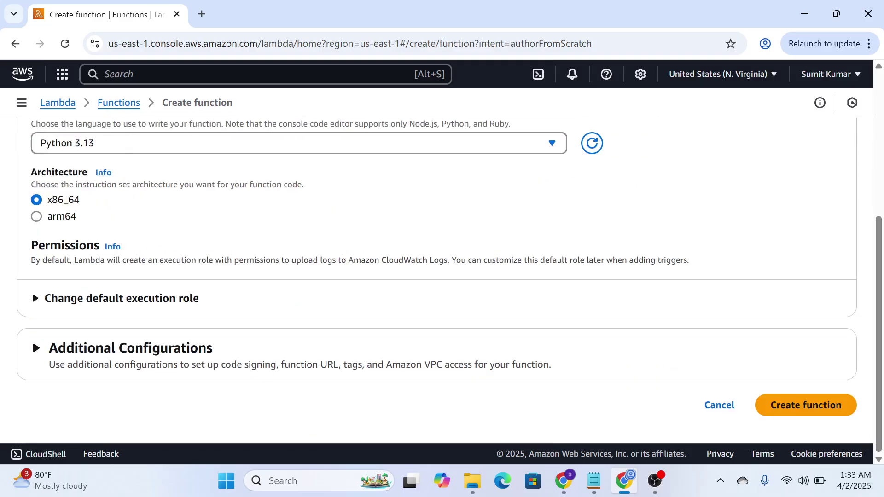
left_click(806, 406)
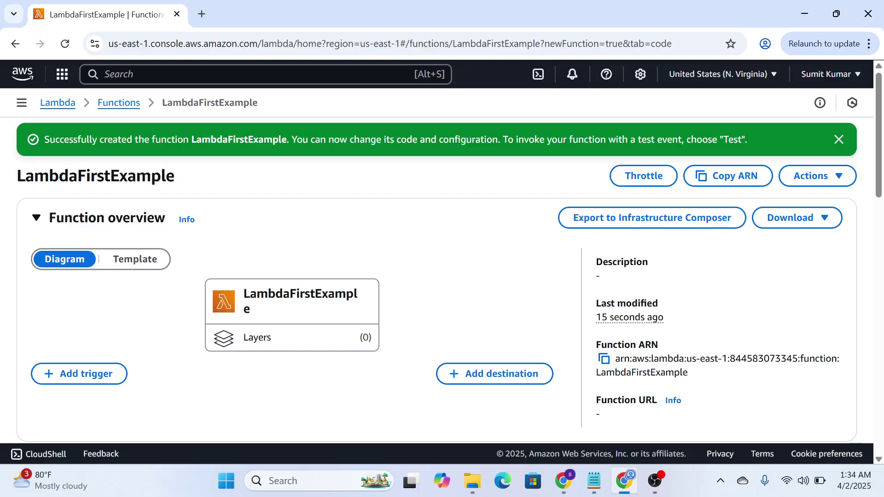
left_click(838, 139)
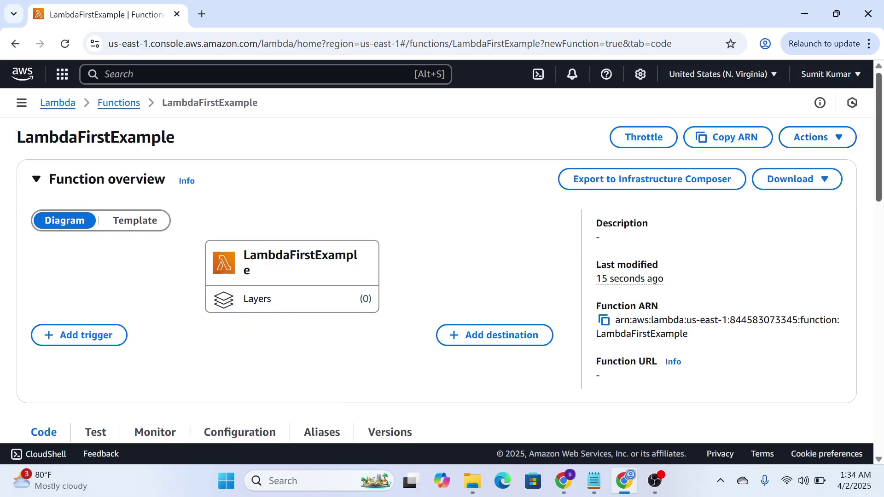
- Examine the new function's overview, source code, code properties and runtime settings
scroll(450, 257, "down", 1)
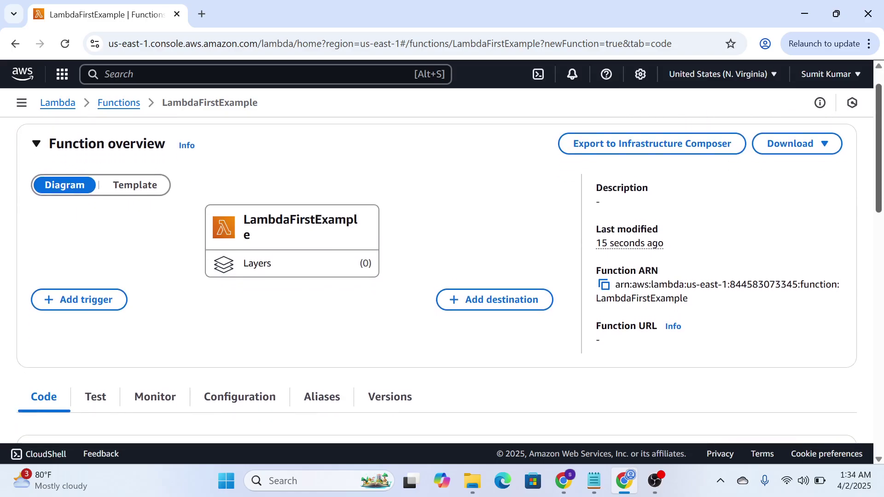
scroll(449, 263, "down", 1)
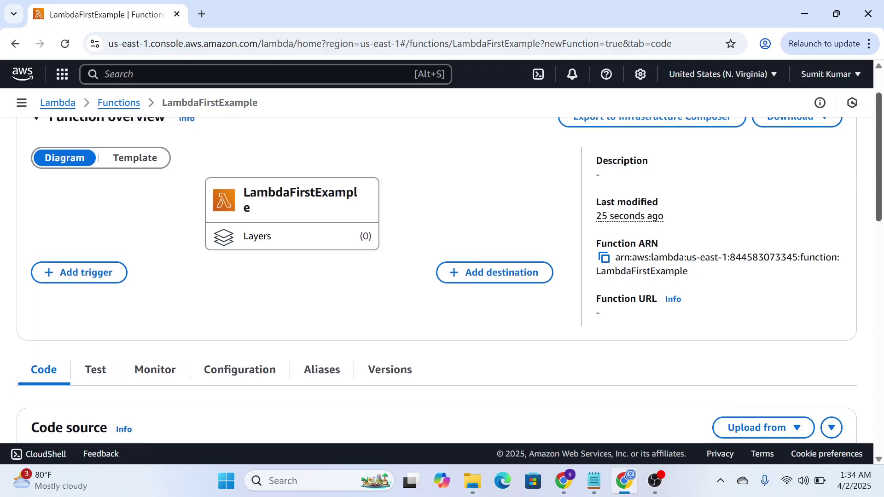
scroll(450, 270, "down", 1)
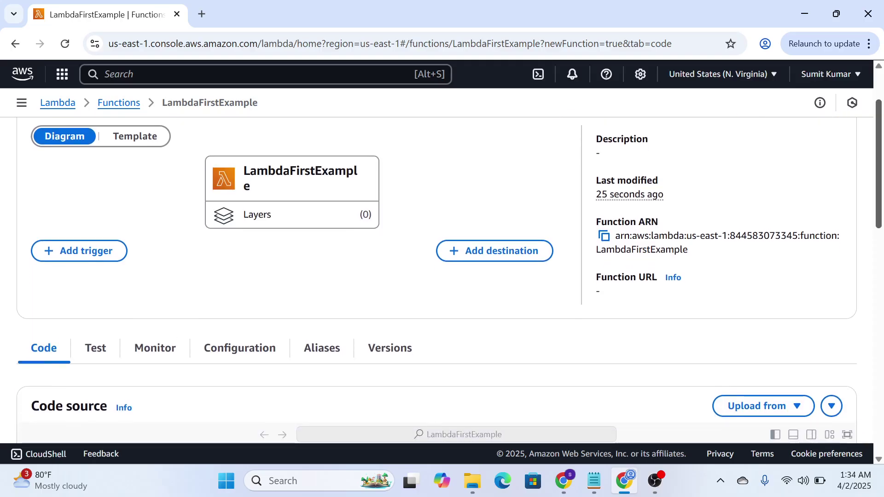
scroll(449, 270, "down", 5)
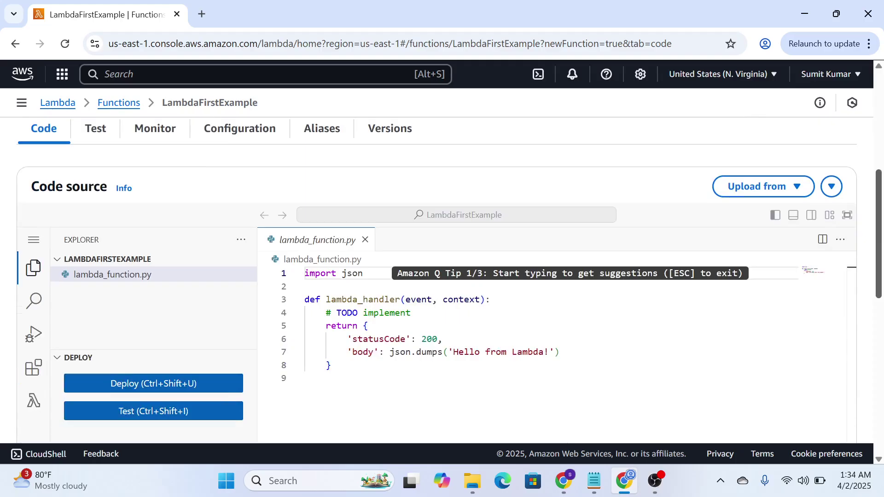
scroll(450, 270, "down", 1)
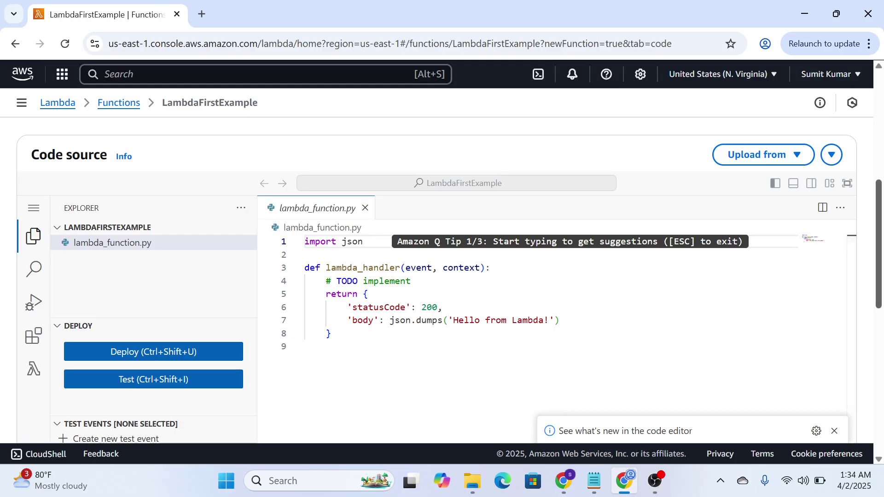
left_click_drag(879, 244, 878, 237)
scroll(442, 277, "down", 1)
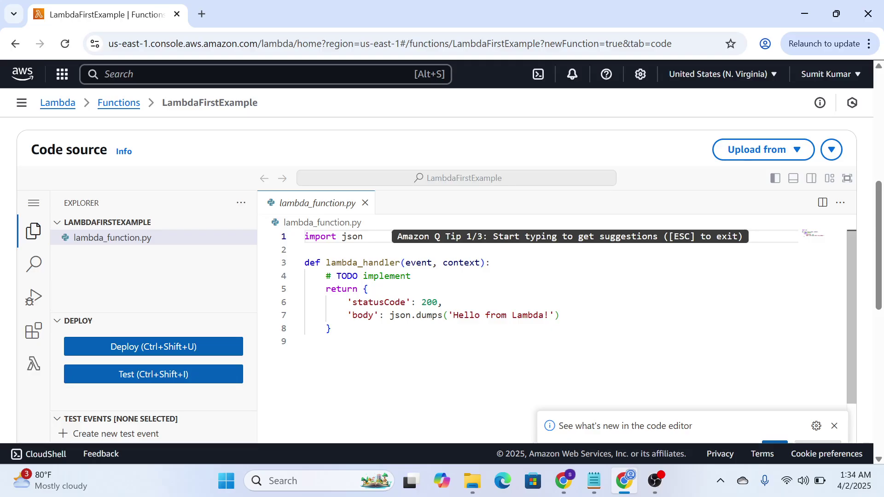
scroll(442, 277, "down", 3)
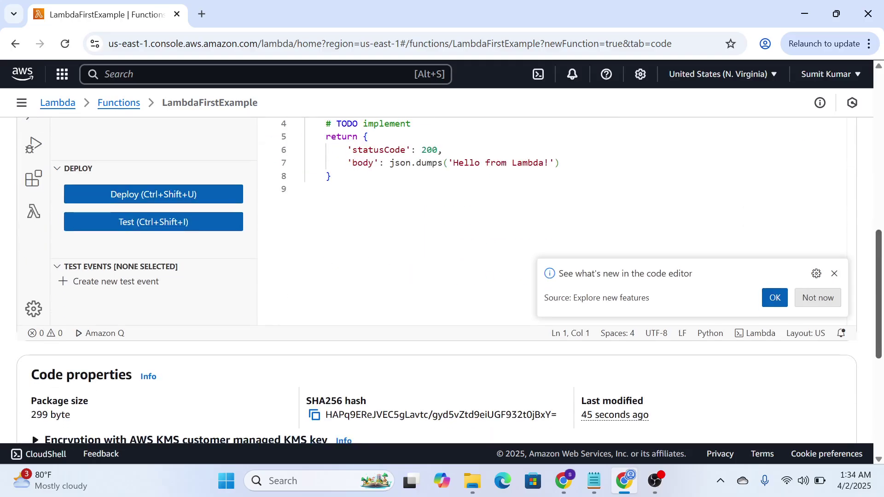
scroll(442, 276, "down", 3)
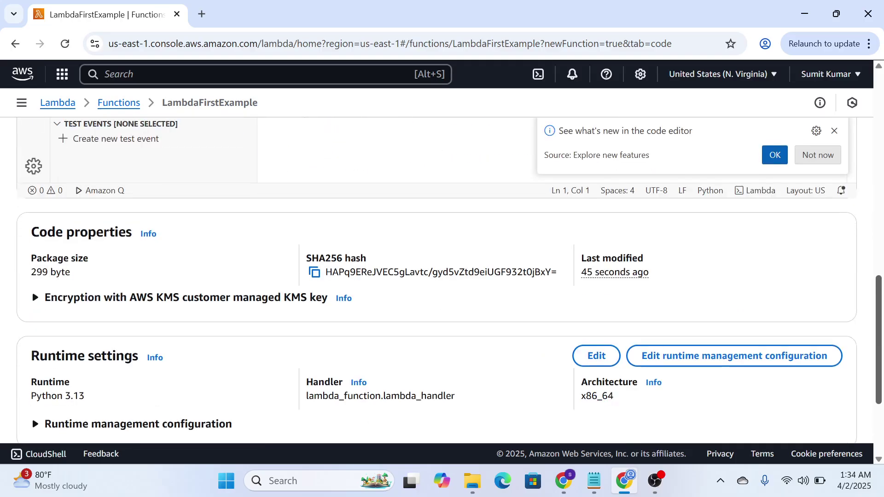
- Review the function's runtime settings and handler alongside its source code, and check the layers section
scroll(442, 276, "down", 1)
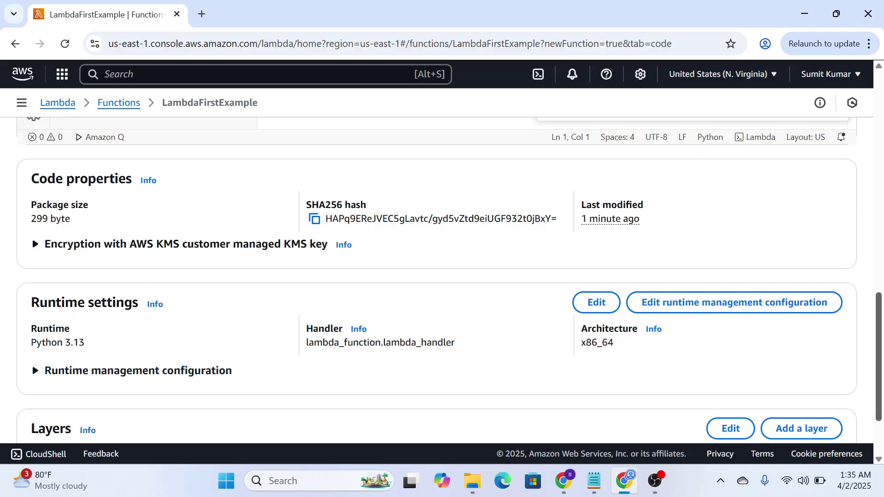
scroll(450, 276, "up", 6)
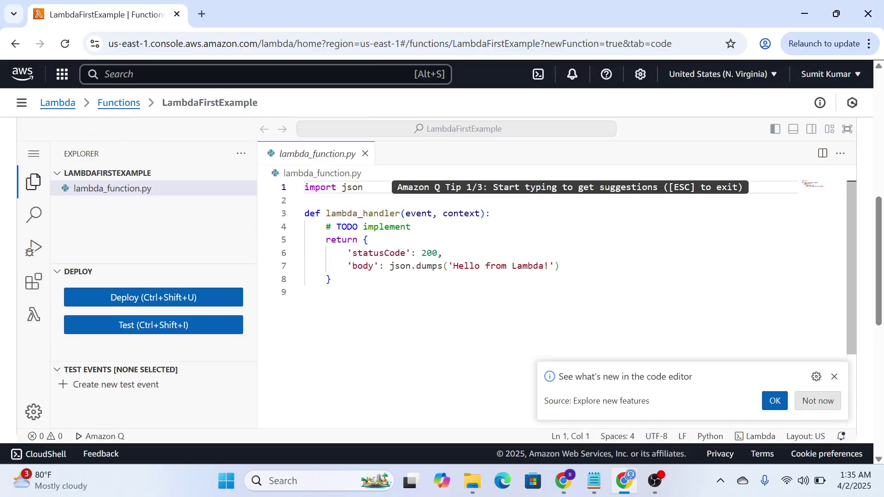
scroll(442, 277, "down", 5)
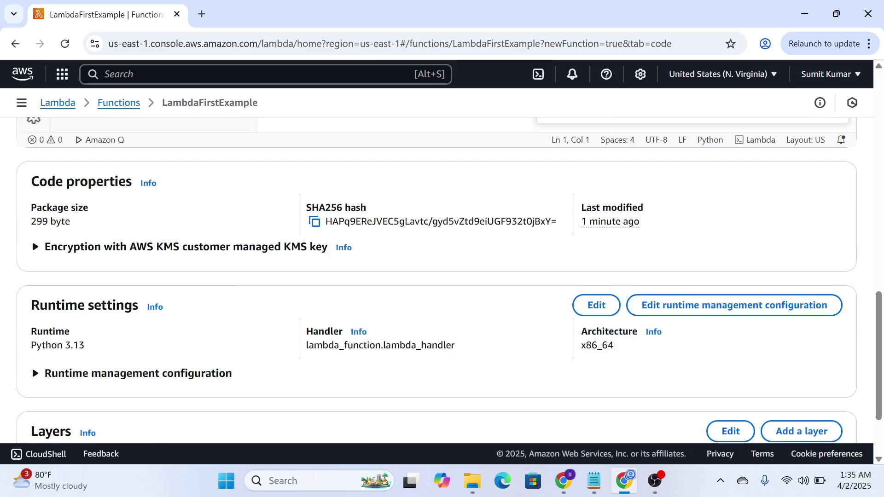
scroll(437, 277, "down", 3)
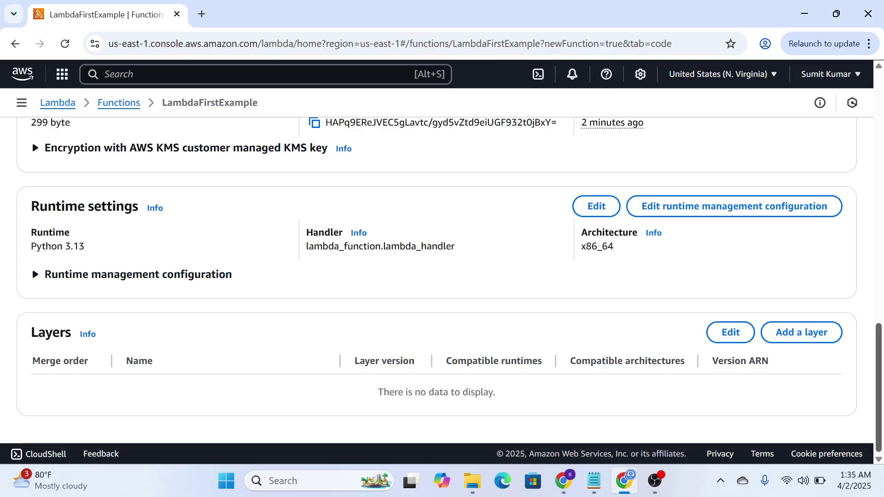
- Add the line "import rquests" below "import json" in lambda_function.py
scroll(442, 277, "up", 9)
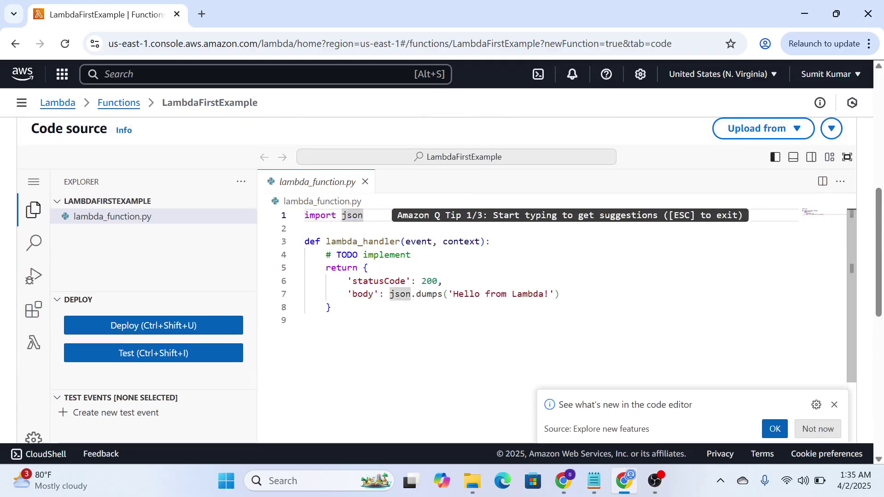
key("Return")
type("importreq")
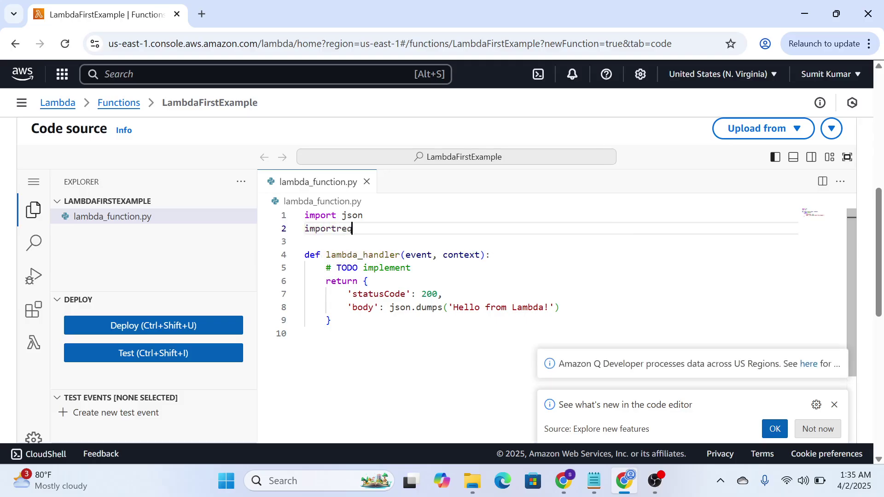
key("BackSpace")
key("BackSpace")
type("rquests")
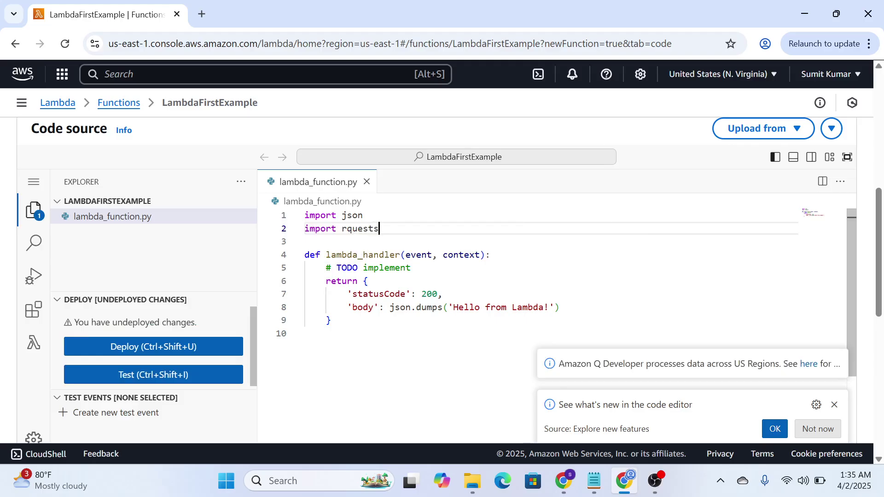
left_click(306, 334)
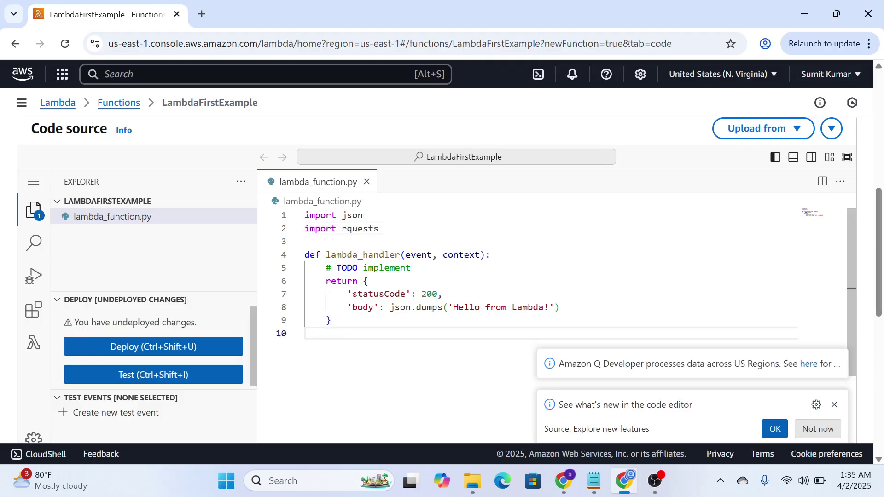
left_click(357, 229)
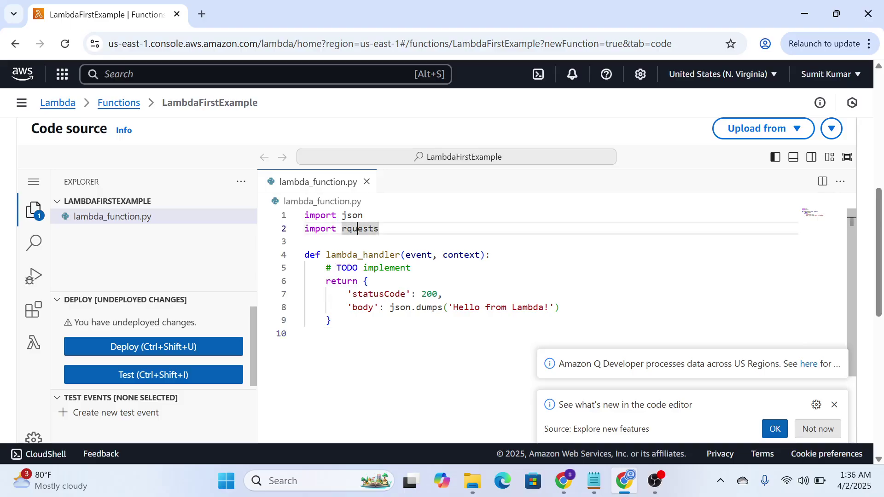
- Delete the "import rquests" statement from line 2 of lambda_function.py
left_click(380, 228)
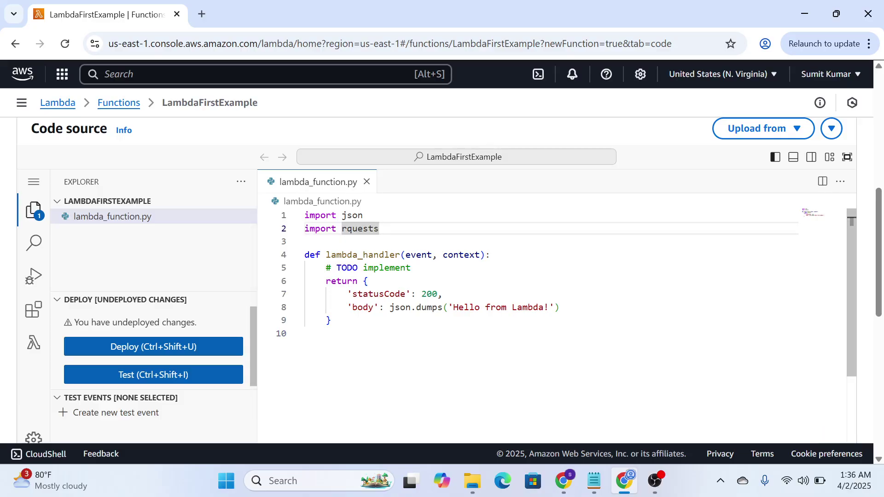
key("BackSpace")
key("BackSpace")
key("BackSpace")
key("BackSpace")
key("BackSpace")
key("BackSpace")
key("BackSpace")
key("BackSpace")
key("BackSpace")
key("BackSpace")
key("BackSpace")
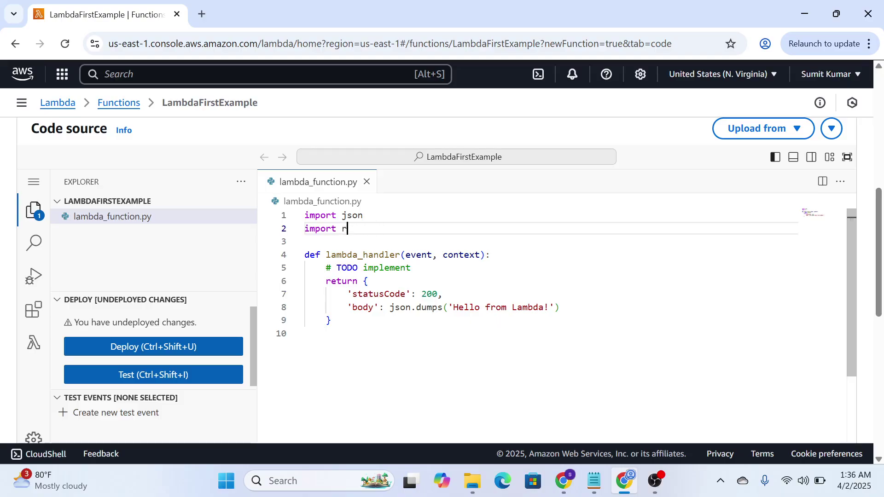
key("BackSpace")
key("BackSpace")
key("BackSpace")
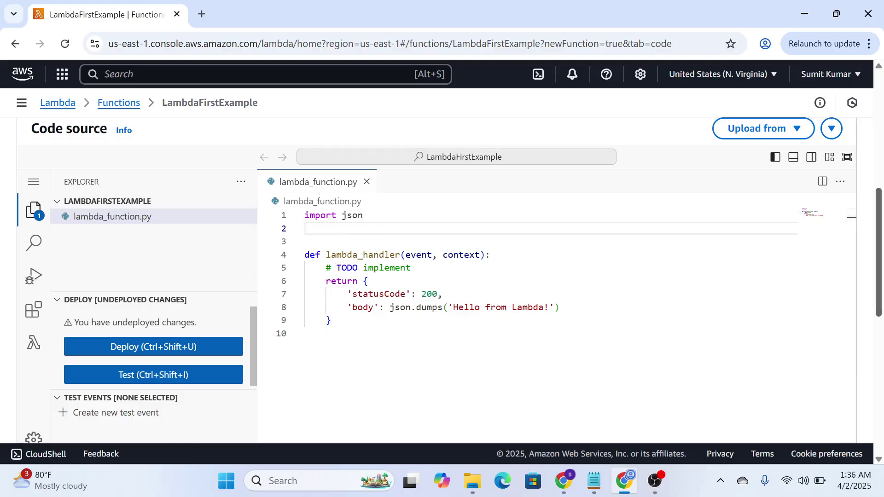
- Examine the function's layers, code properties, overview diagram and code source area
scroll(443, 280, "down", 6)
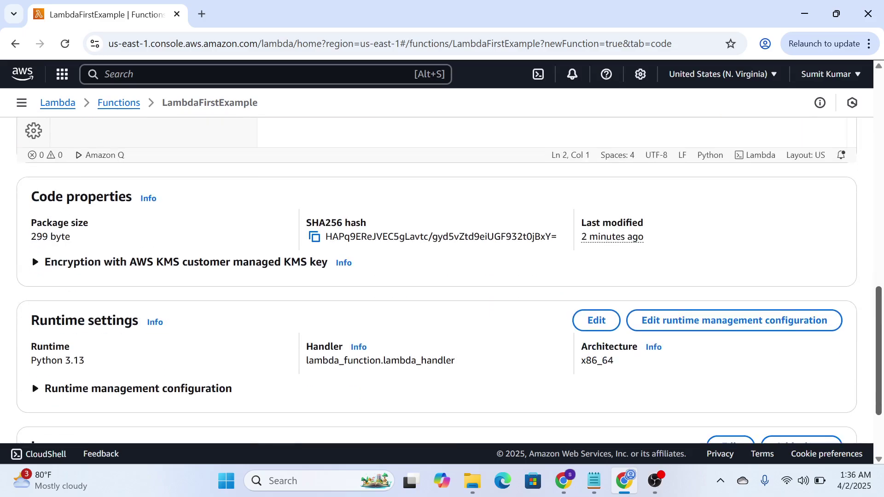
scroll(442, 281, "down", 3)
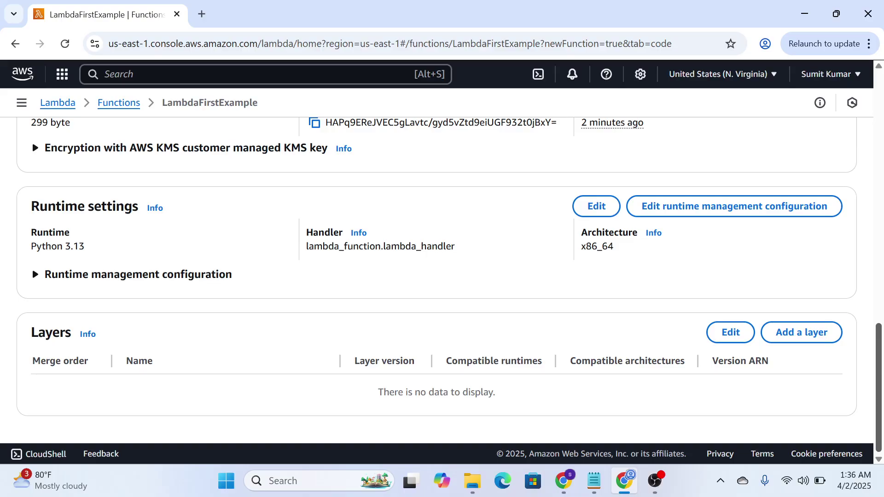
scroll(443, 281, "up", 10)
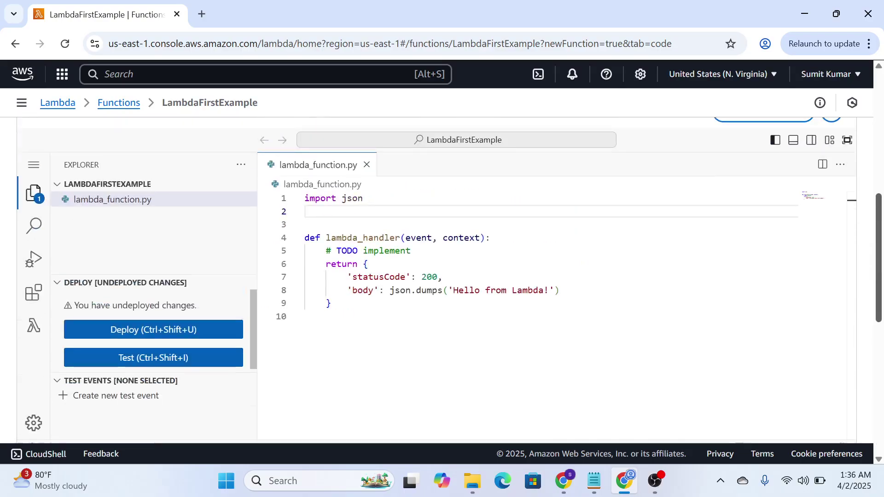
scroll(442, 280, "up", 5)
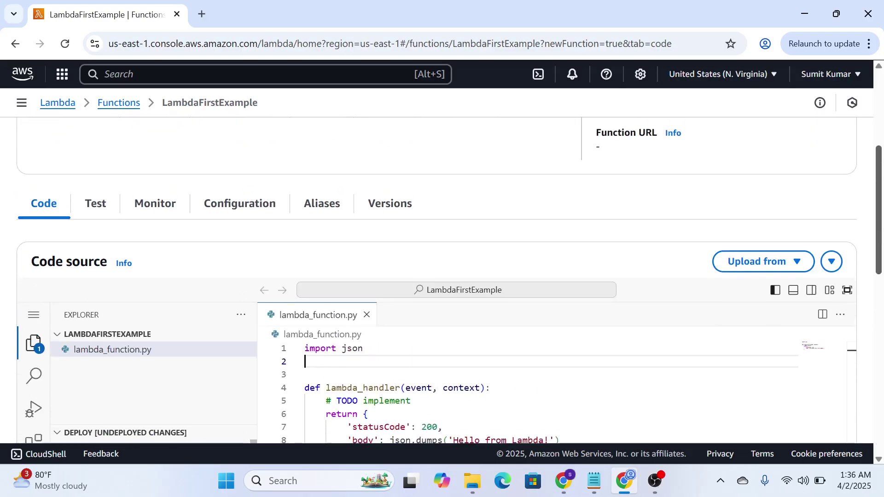
scroll(442, 280, "up", 1)
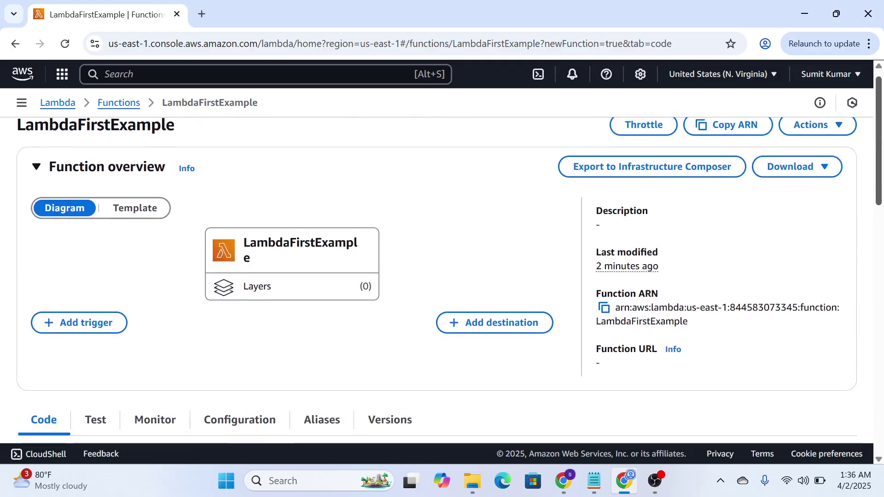
scroll(442, 281, "down", 8)
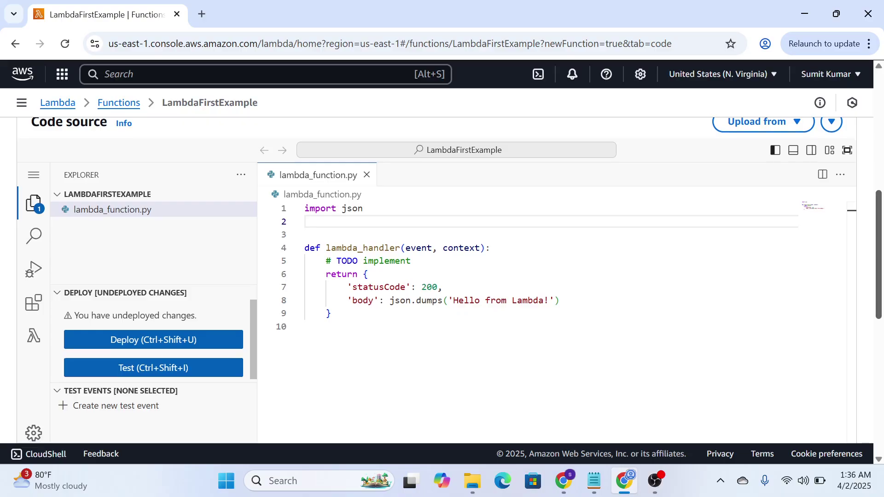
scroll(443, 280, "up", 2)
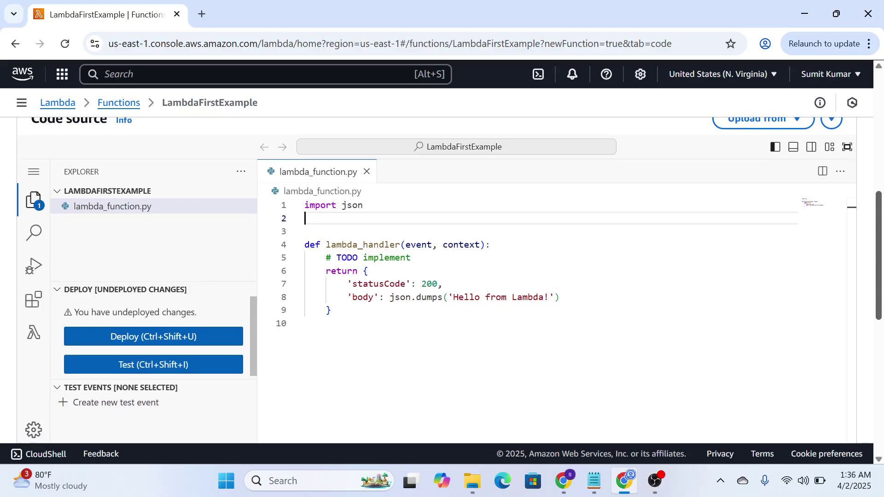
scroll(442, 280, "down", 3)
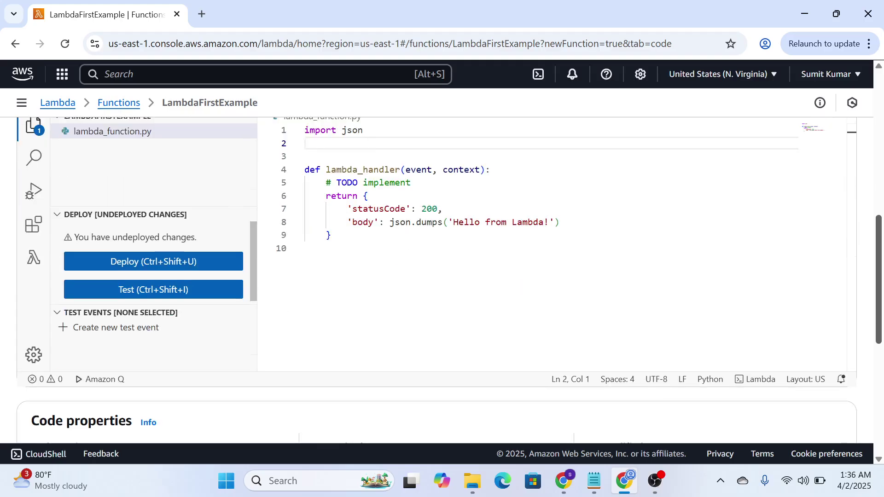
scroll(442, 281, "down", 2)
scroll(442, 281, "down", 5)
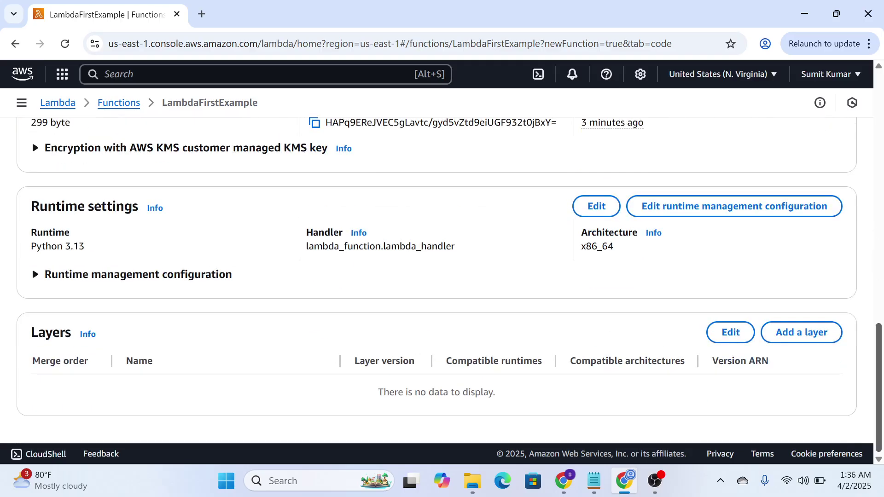
scroll(442, 281, "up", 10)
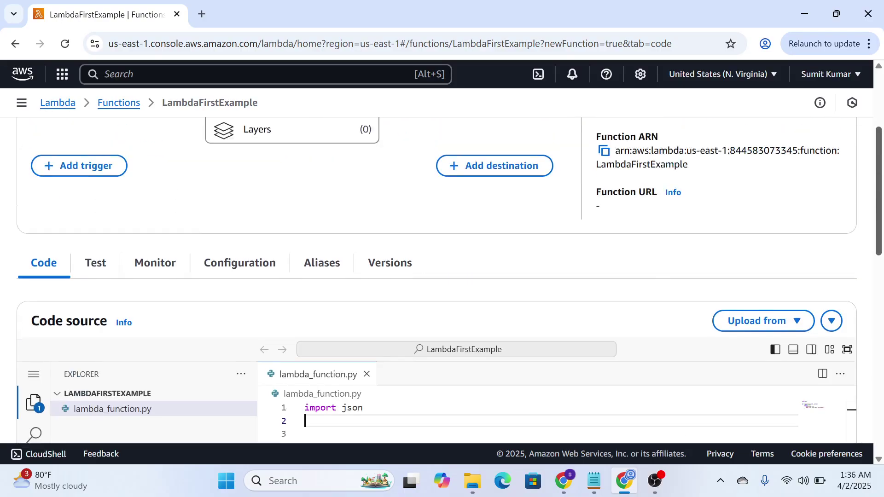
scroll(442, 280, "up", 1)
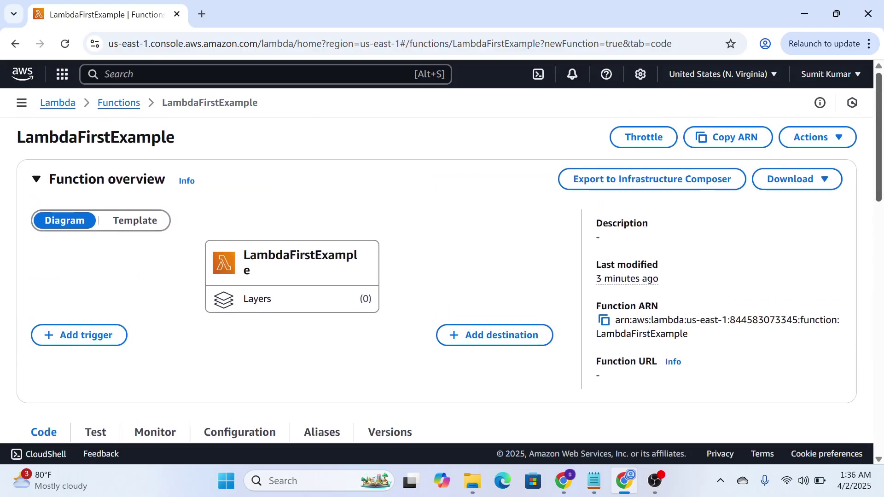
scroll(442, 280, "down", 8)
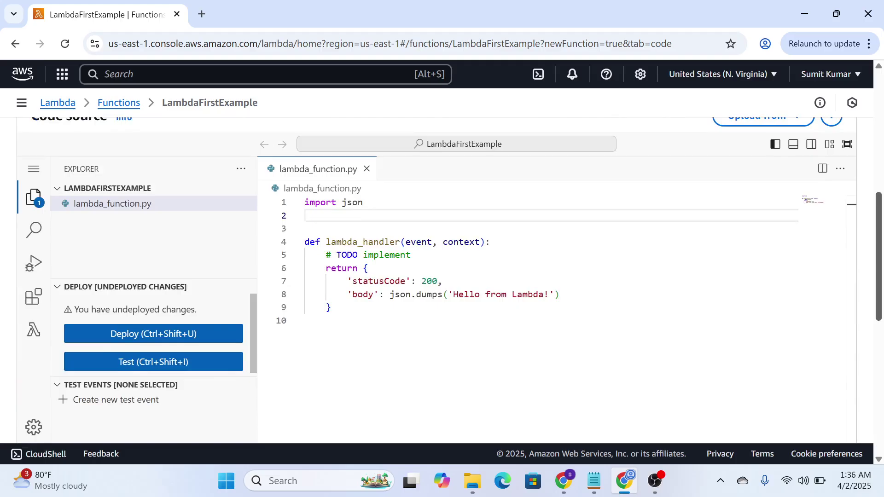
scroll(442, 281, "up", 2)
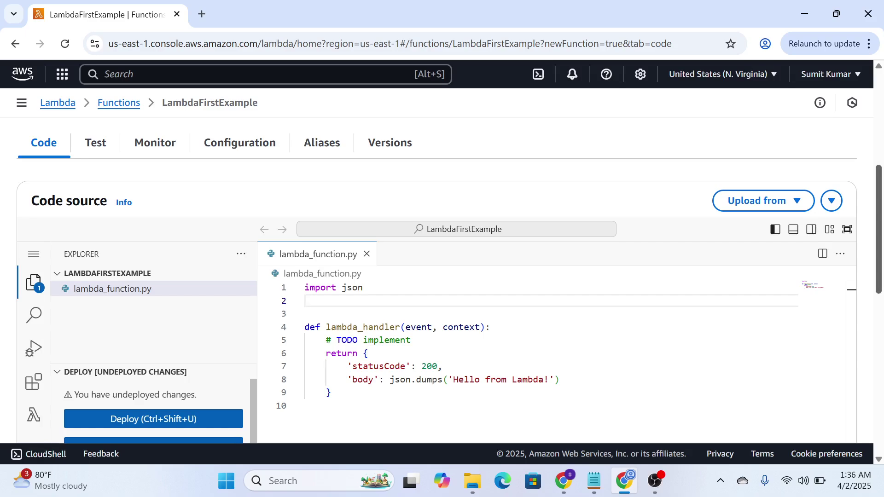
mouse_move(879, 229)
left_mouse_down()
mouse_move(879, 210)
mouse_move(879, 240)
left_mouse_up()
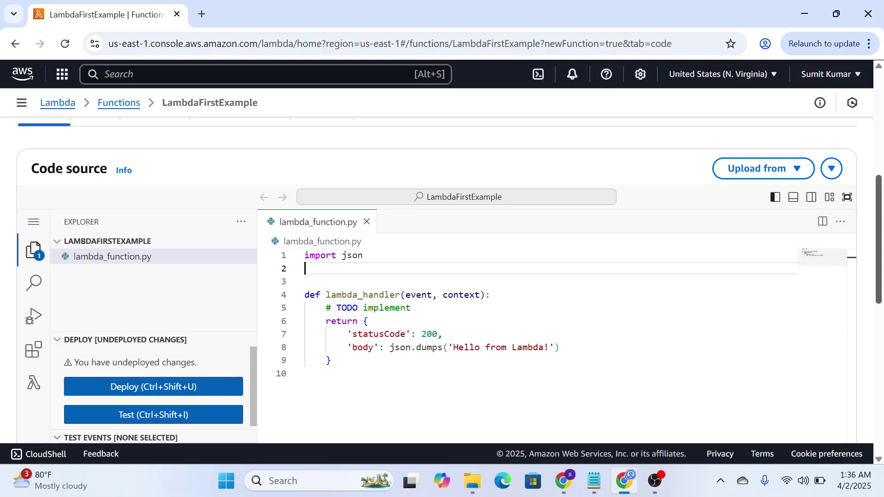
scroll(553, 323, "down", 3)
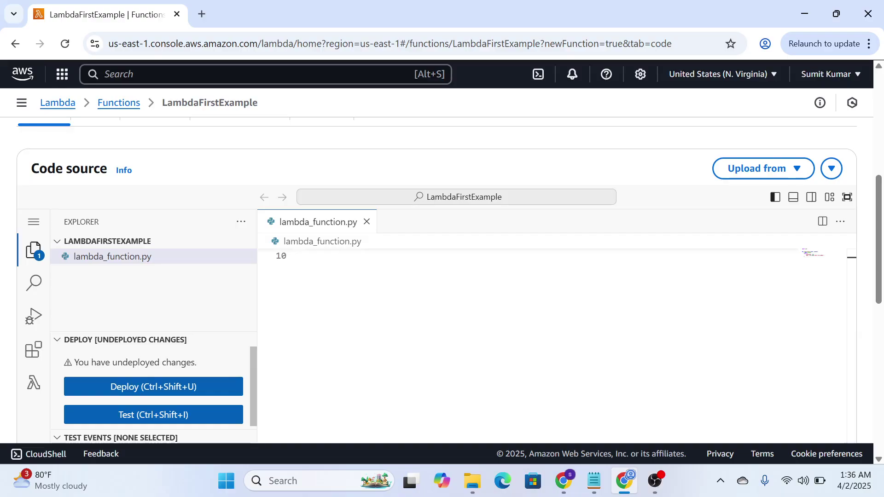
scroll(443, 276, "up", 3)
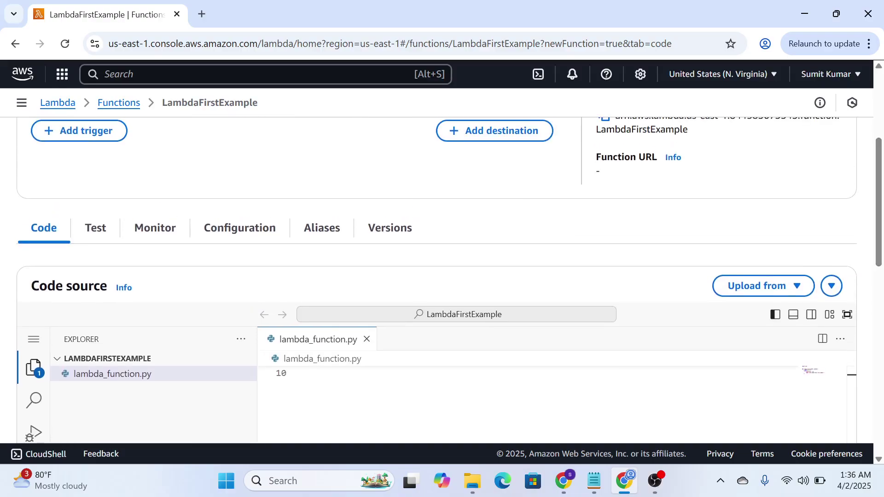
- Look through the function's test, monitoring, configuration, aliases and versions sections, and return to the test event setup
left_click(96, 228)
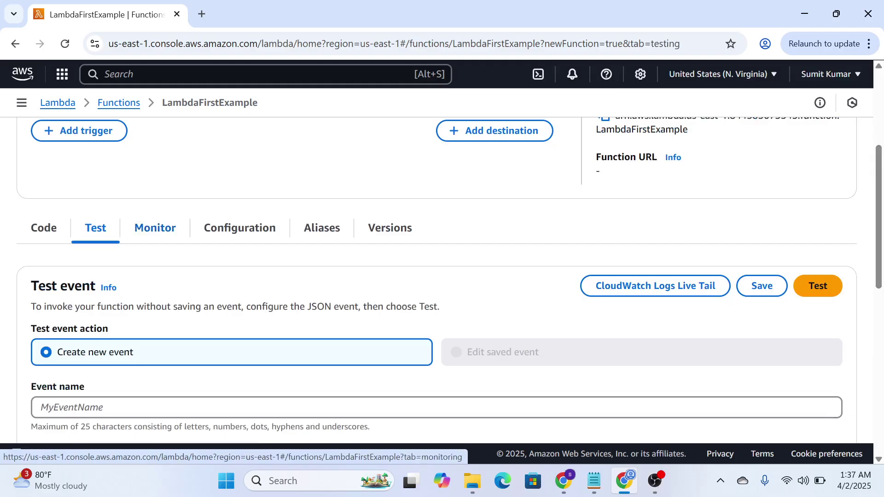
left_click(155, 228)
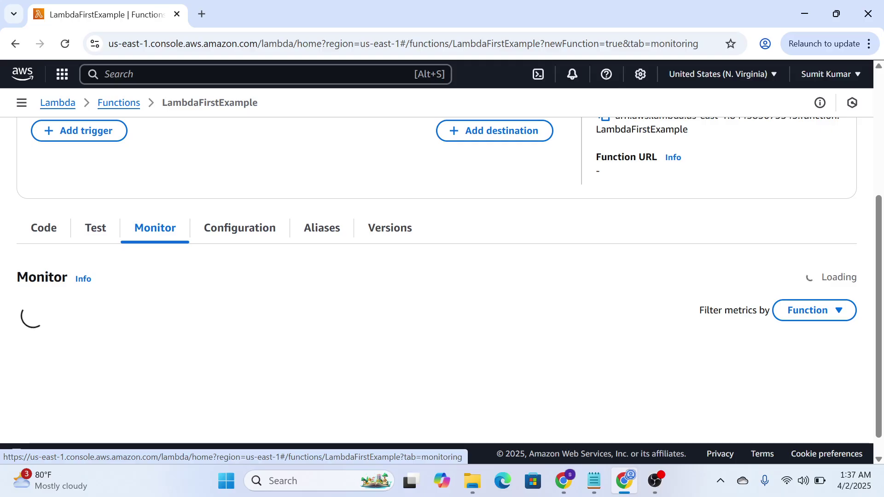
scroll(450, 285, "down", 1)
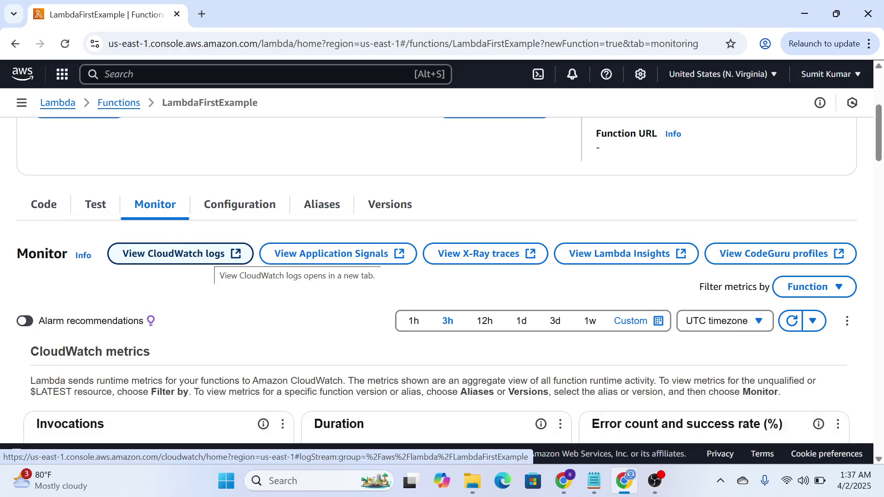
left_click(240, 204)
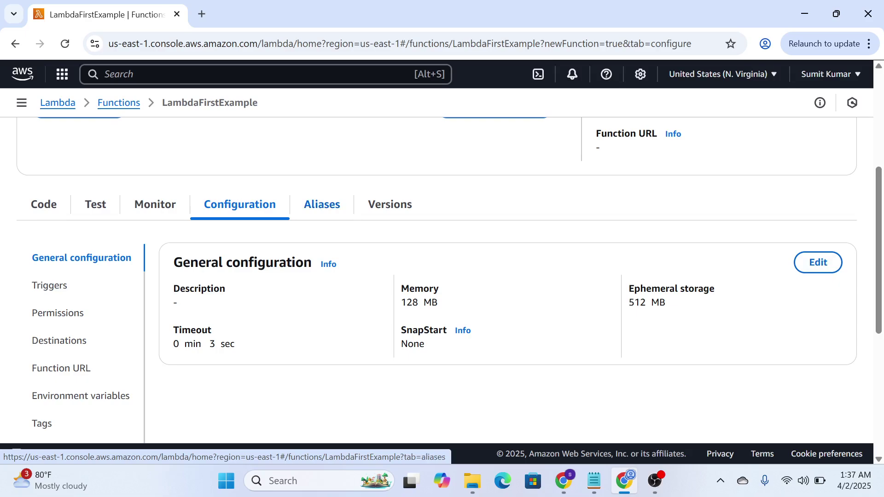
left_click(322, 205)
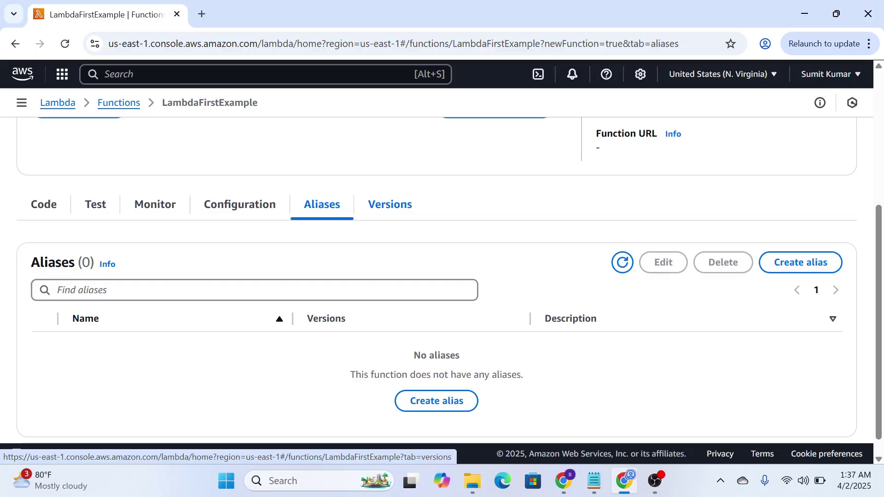
left_click(390, 204)
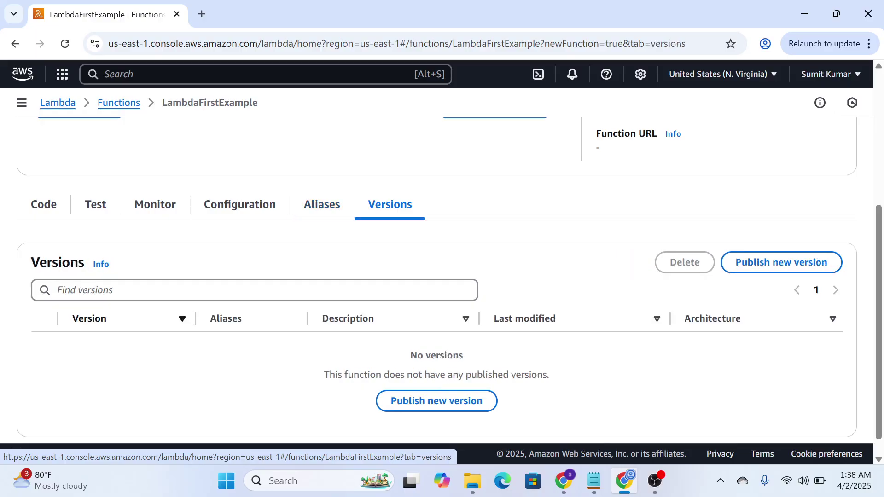
left_click(43, 205)
left_click(96, 205)
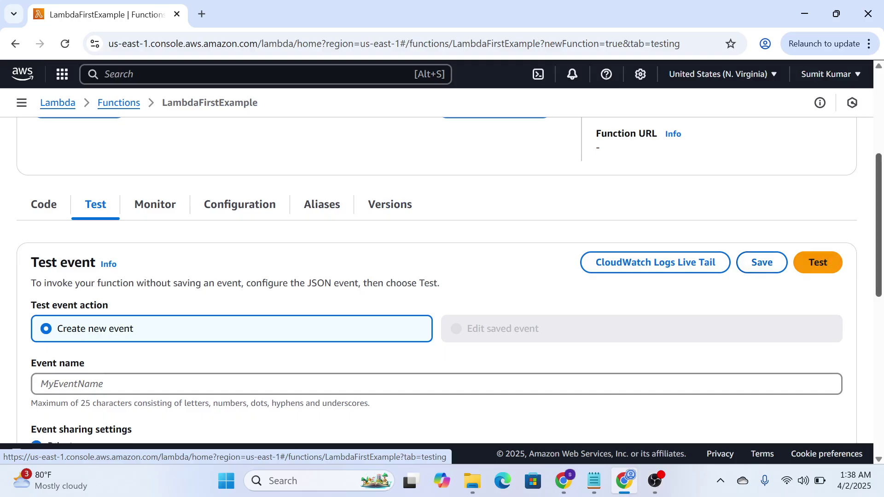
- Test the function with the unsaved Hello World template event and review the execution details, summary and log output
scroll(442, 282, "down", 4)
scroll(442, 281, "up", 2)
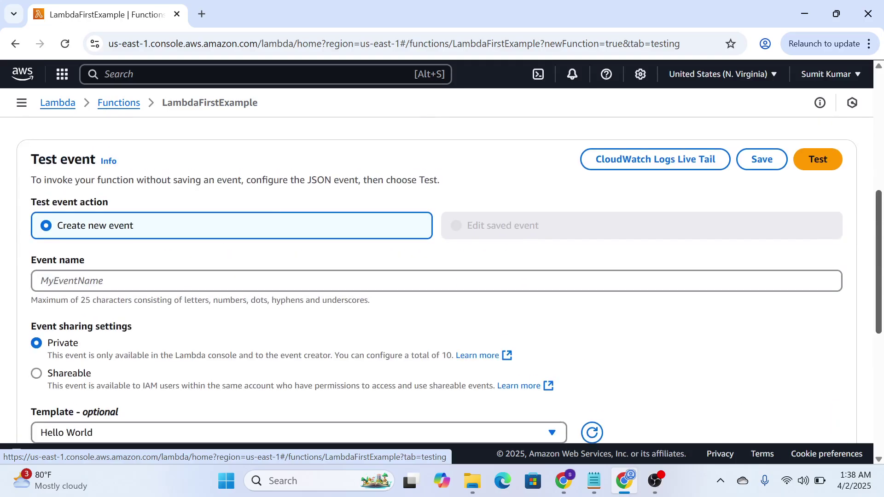
left_click(817, 160)
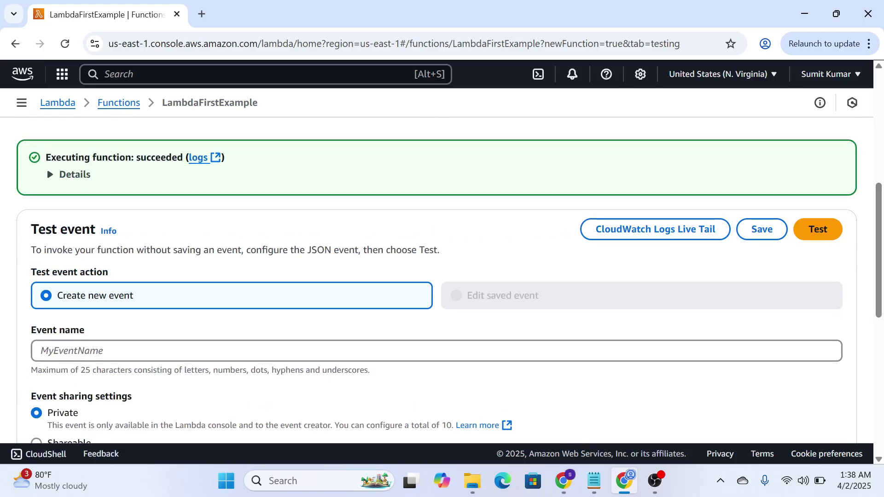
left_click(69, 175)
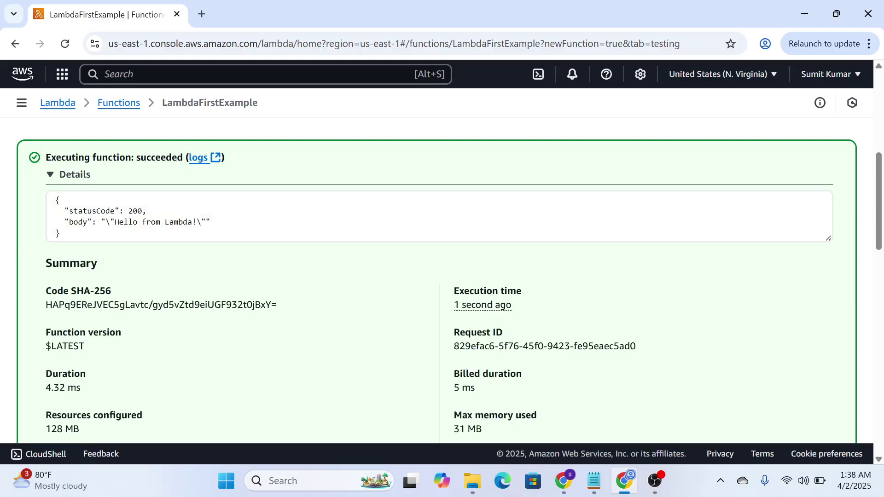
scroll(442, 277, "down", 10)
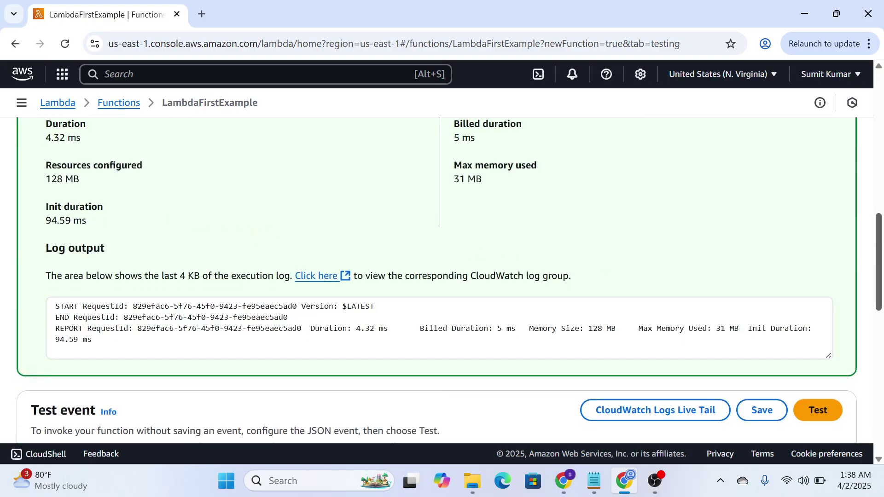
scroll(442, 276, "down", 4)
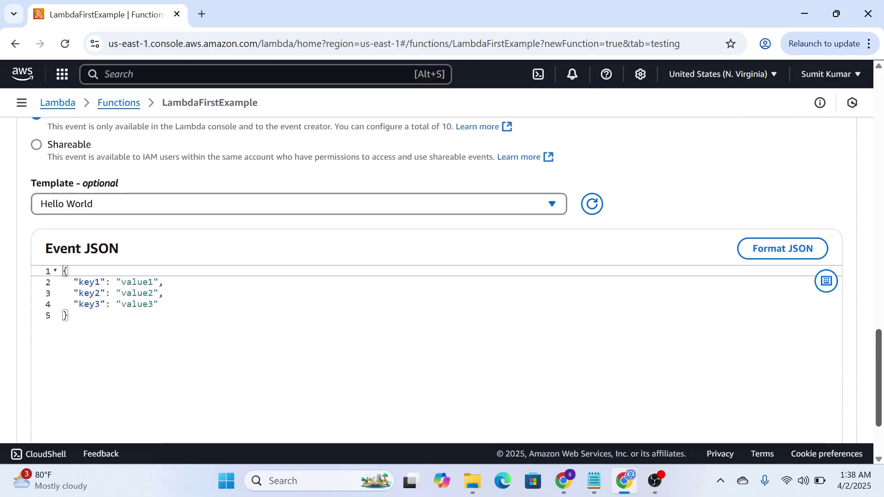
scroll(442, 276, "down", 3)
scroll(442, 276, "up", 15)
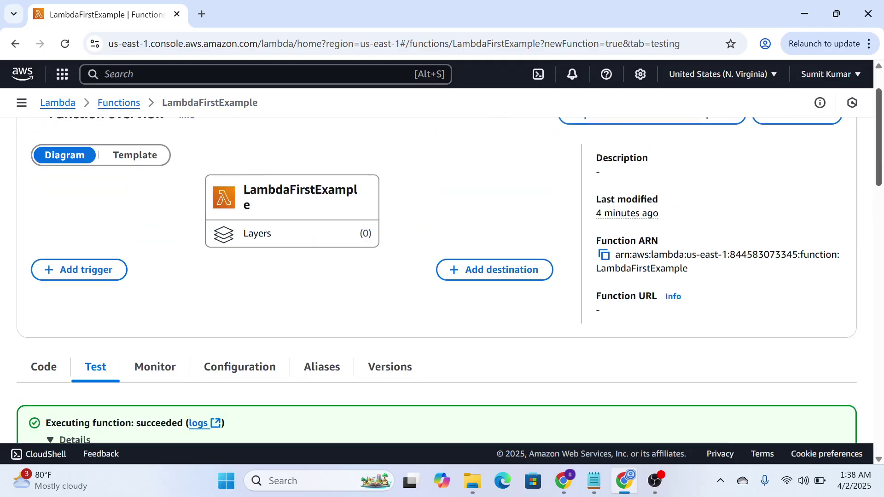
scroll(443, 276, "down", 7)
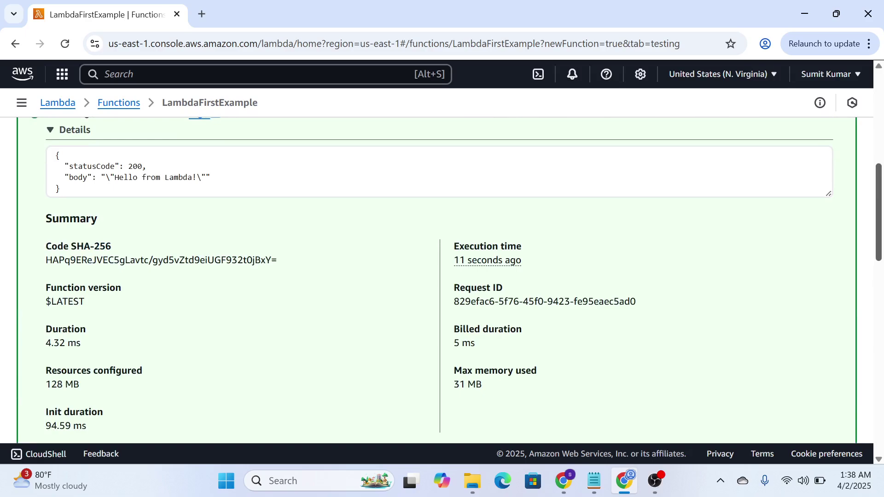
scroll(442, 277, "up", 5)
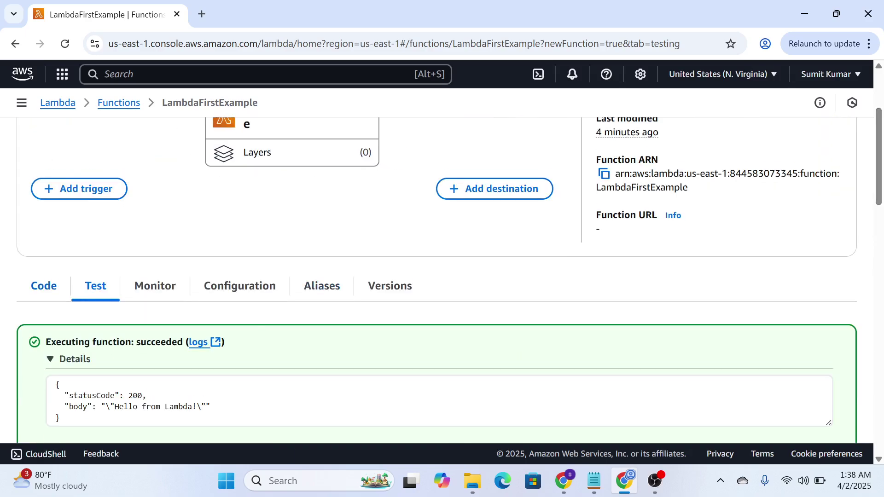
- Return to the function's code and examine the hello-world test's status, response status code and body in the execution results
left_click(43, 285)
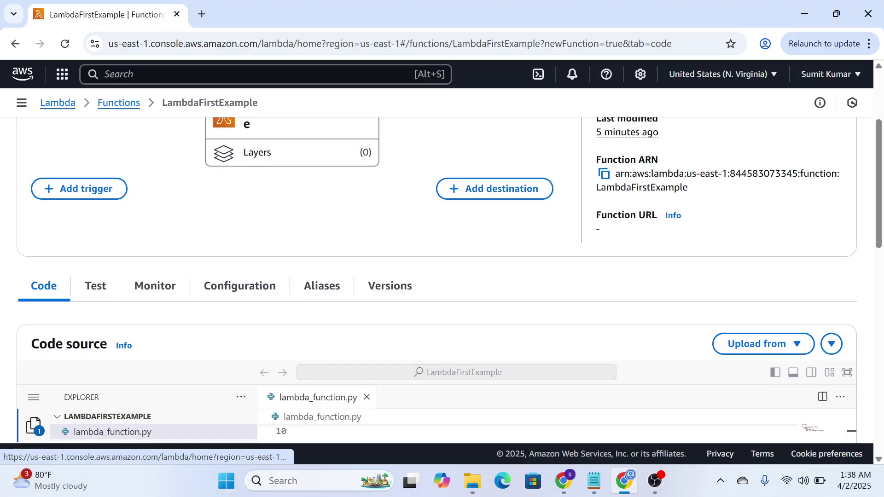
scroll(442, 276, "down", 6)
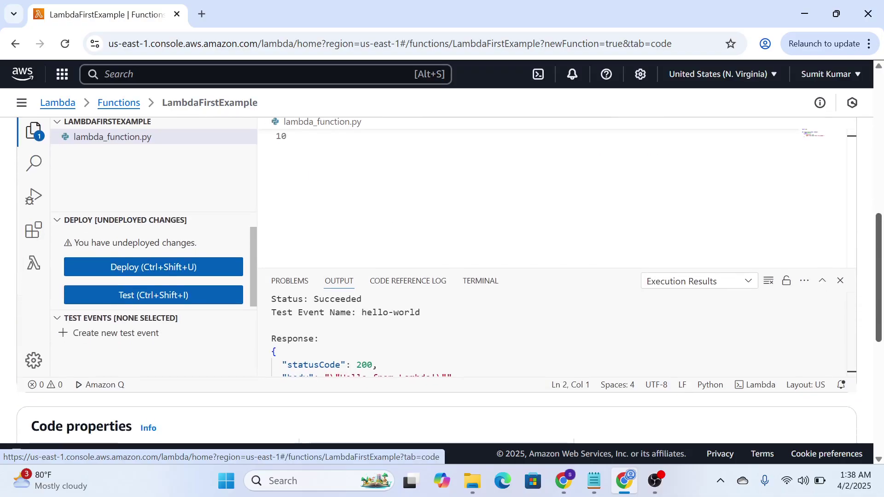
double_click(421, 313)
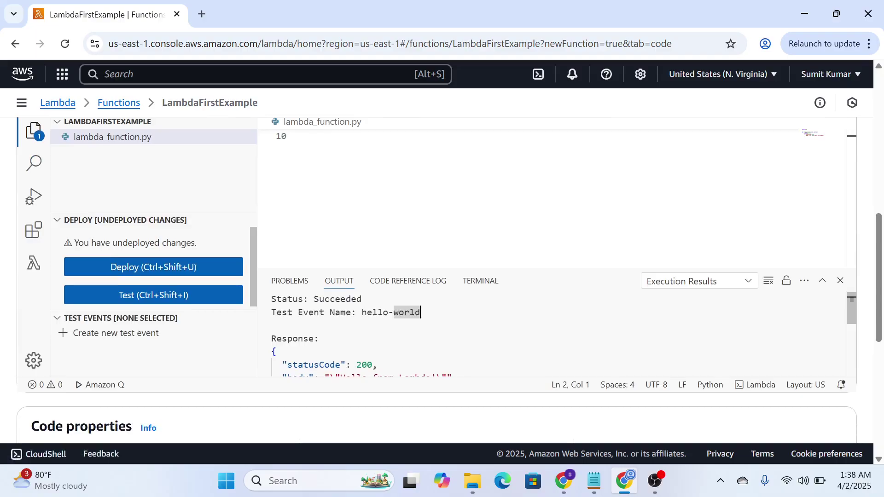
left_click(378, 365)
scroll(378, 364, "down", 1)
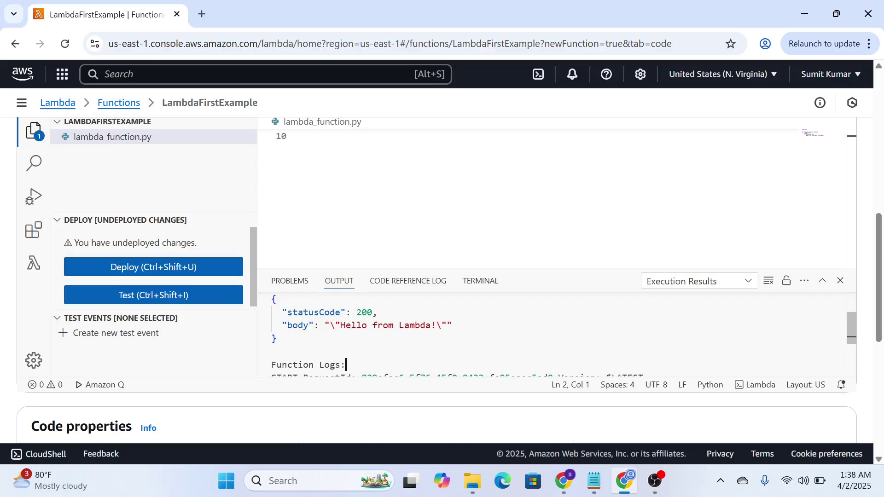
double_click(425, 325)
scroll(426, 326, "up", 1)
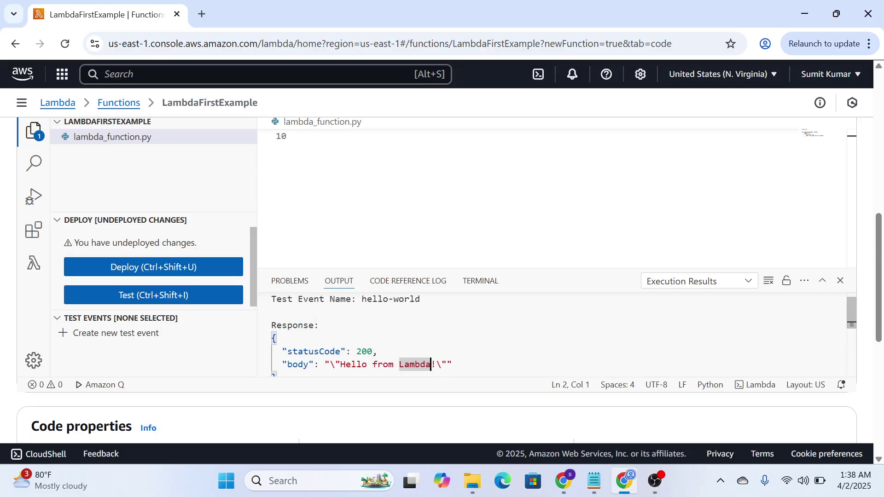
left_click(378, 352)
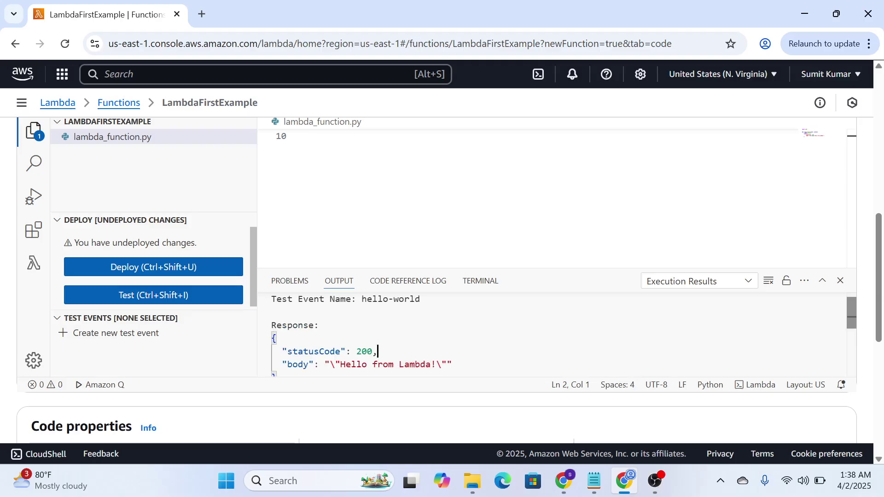
scroll(377, 351, "down", 1)
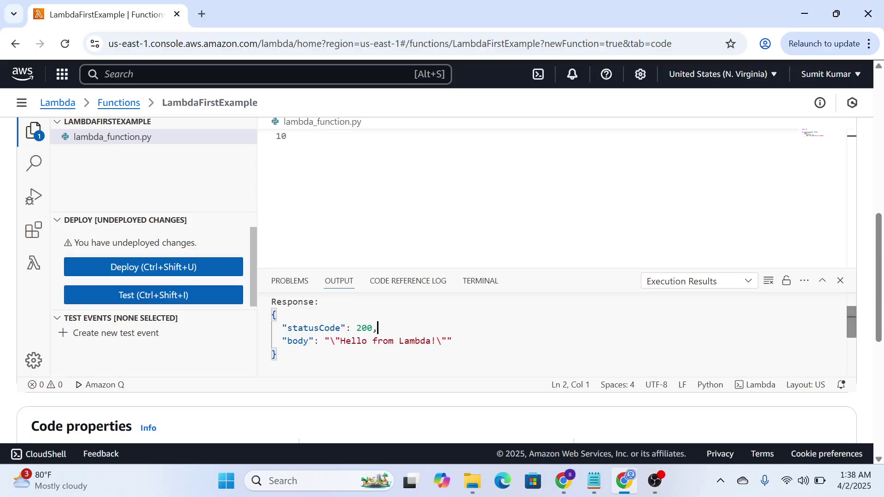
scroll(378, 328, "up", 1)
double_click(383, 364)
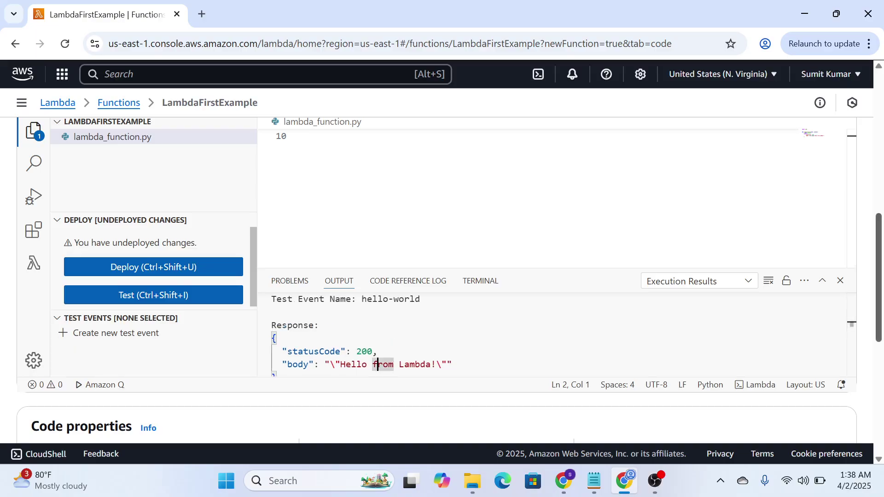
scroll(378, 363, "up", 2)
scroll(355, 275, "up", 1)
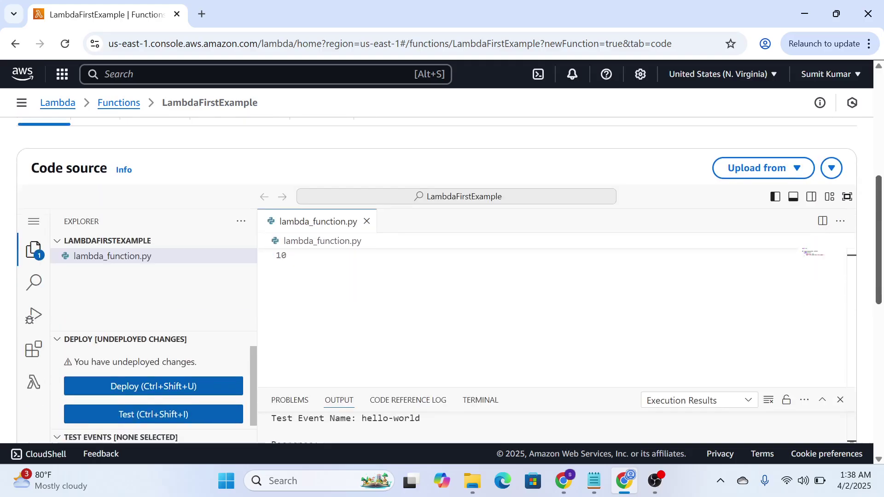
- Extend the body message in lambda_function.py to read "Hello from Lambda!. This is my code and I am learning"
scroll(355, 275, "down", 1)
left_click(355, 275)
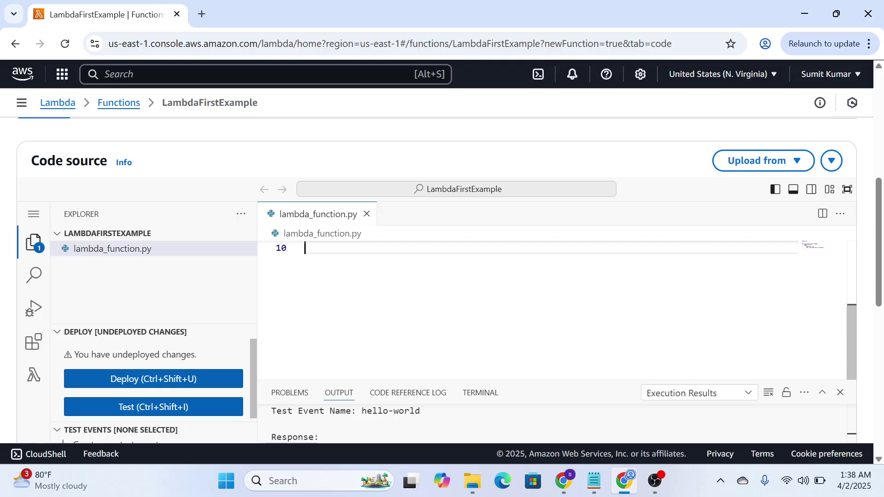
scroll(355, 275, "up", 3)
left_click(355, 274)
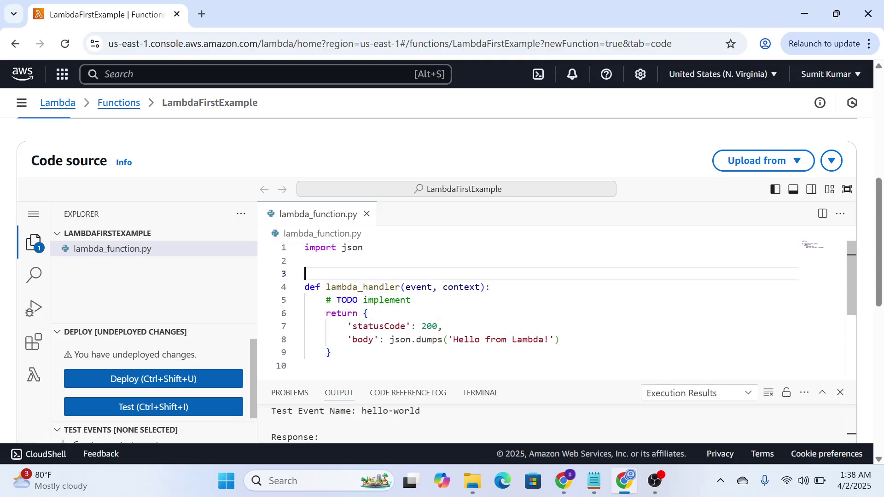
left_click(554, 339)
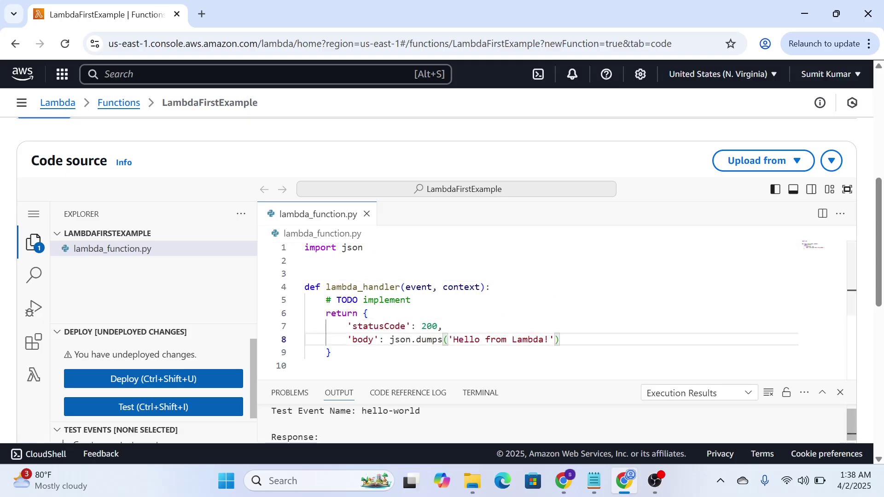
type(". Thi")
type("s is my c")
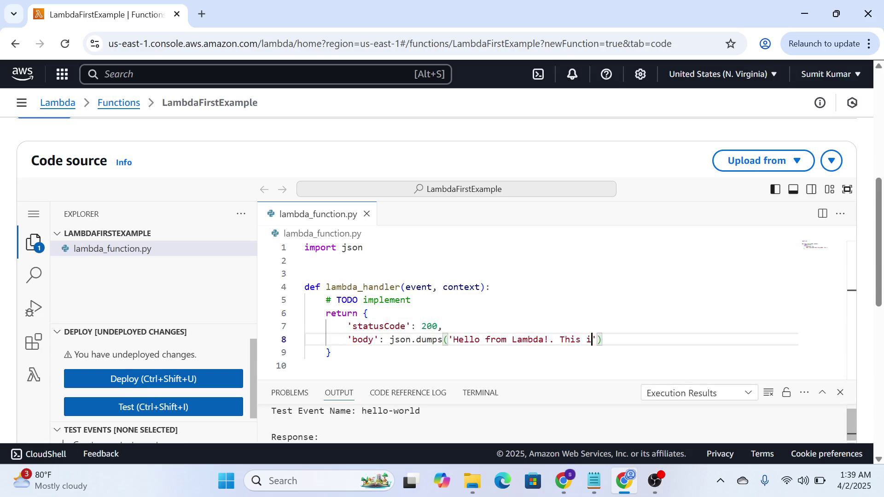
type("ode and I am learning")
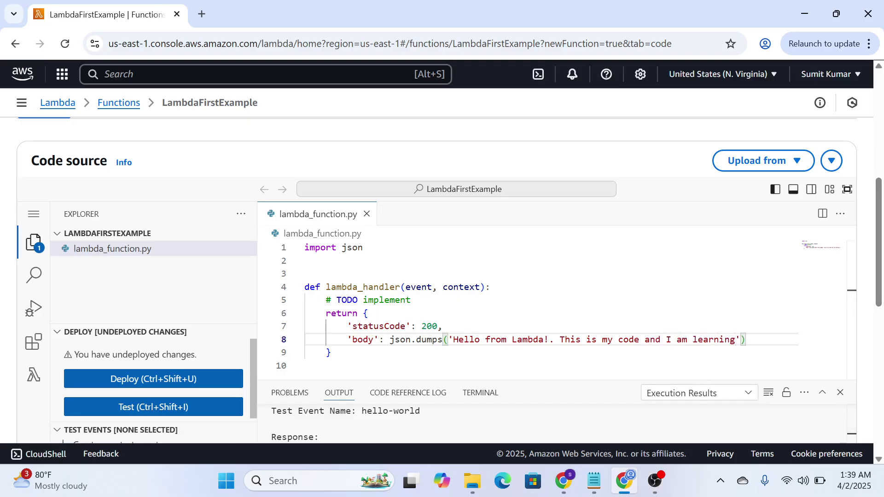
- Deploy the changed lambda_function.py code to the LambdaFirstExample function
scroll(442, 277, "down", 6)
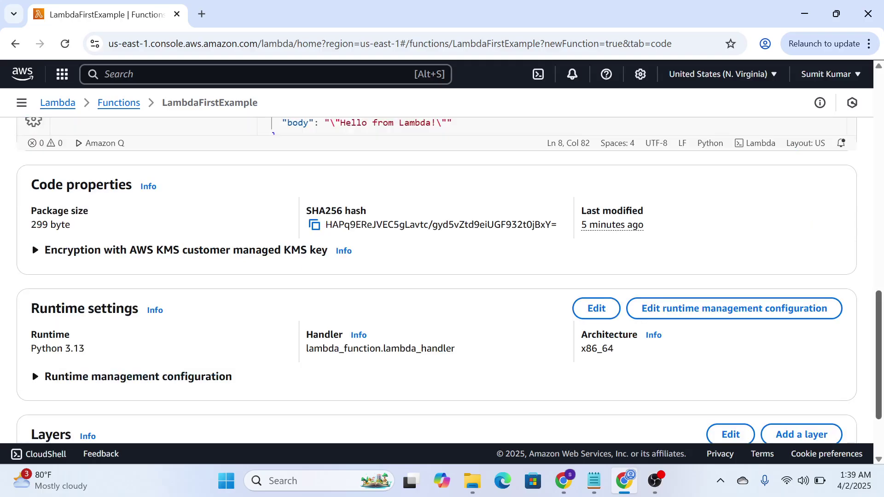
scroll(442, 276, "up", 7)
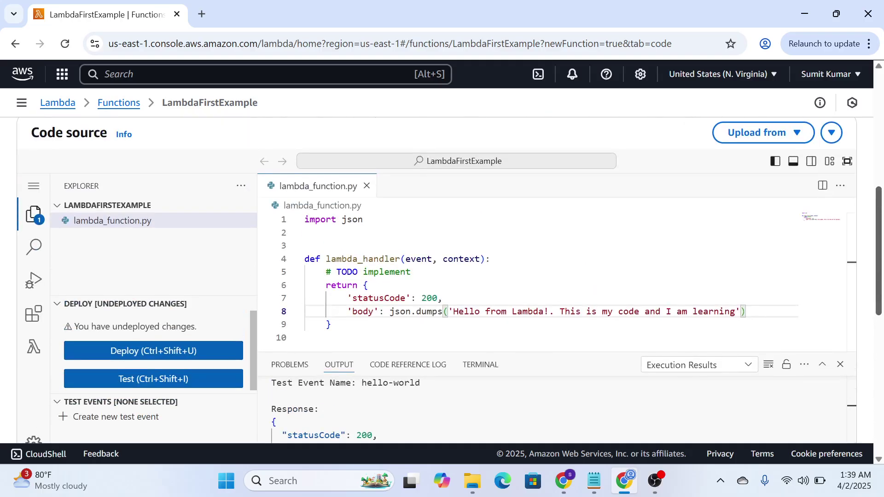
scroll(442, 276, "up", 1)
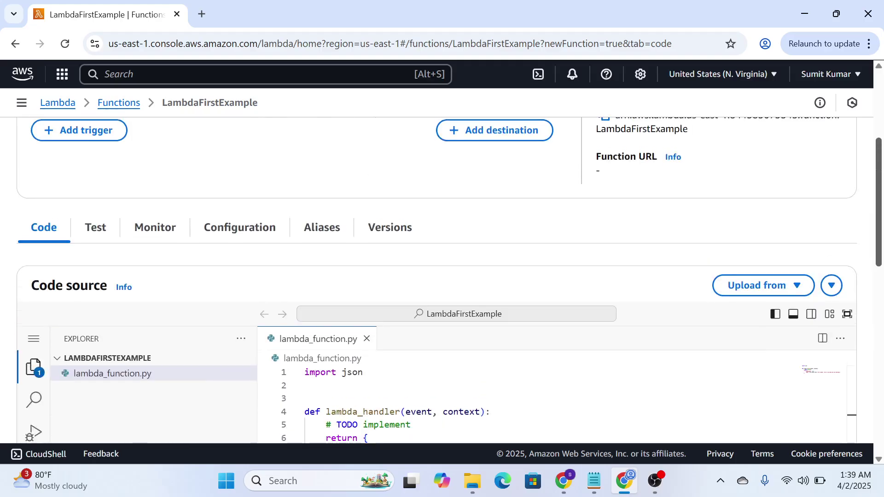
scroll(443, 276, "down", 3)
scroll(442, 277, "down", 2)
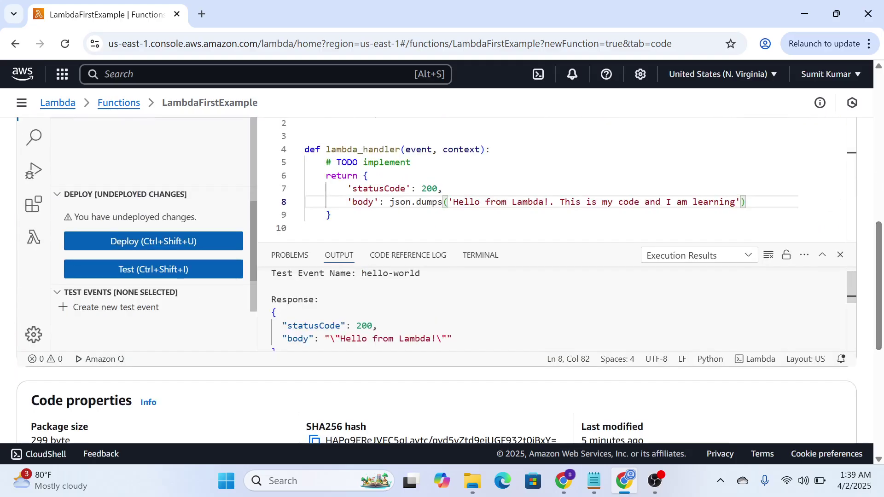
key("ctrl+shift+u")
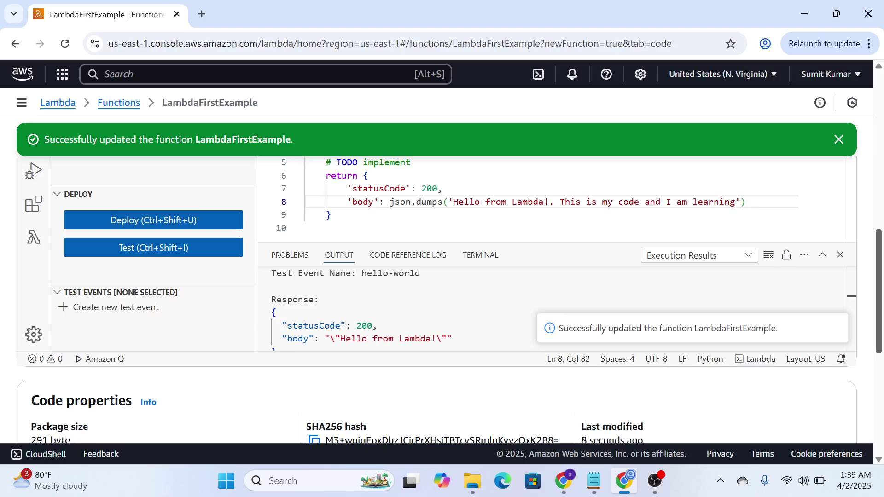
- Create and save a private test event named runmytestevent from the code editor, and dismiss the success notifications
scroll(443, 298, "up", 4)
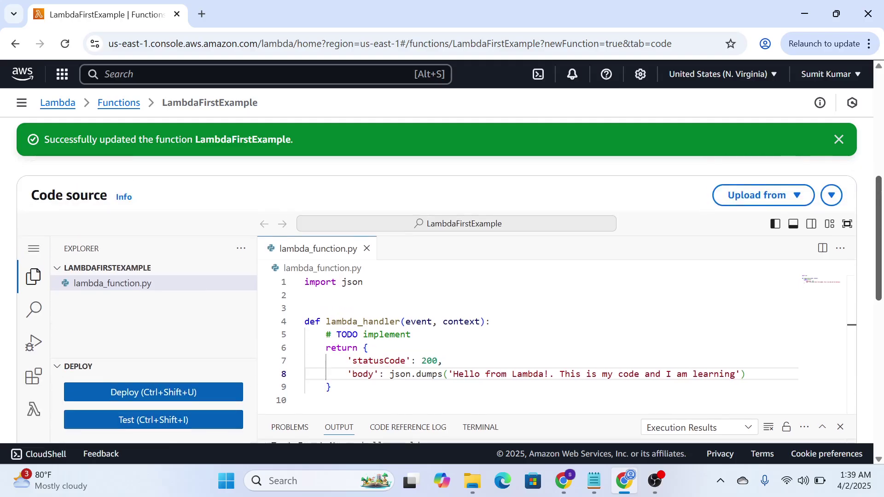
scroll(443, 304, "down", 2)
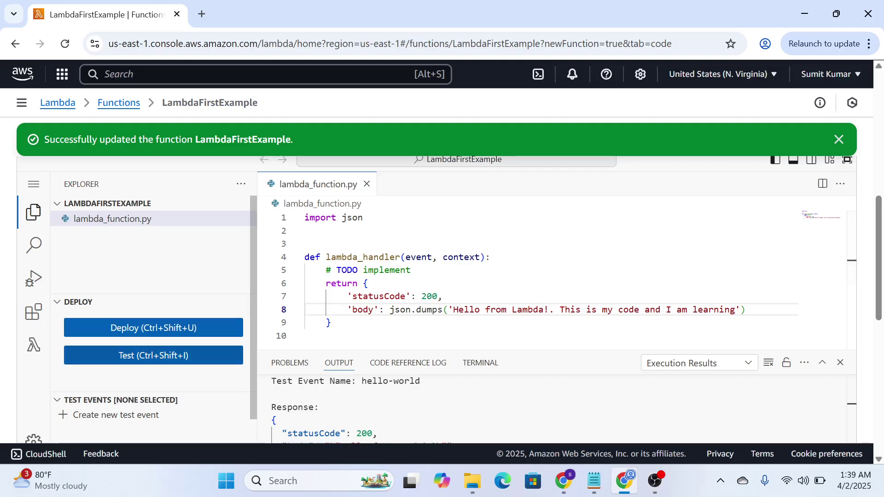
key("ctrl+shift+i")
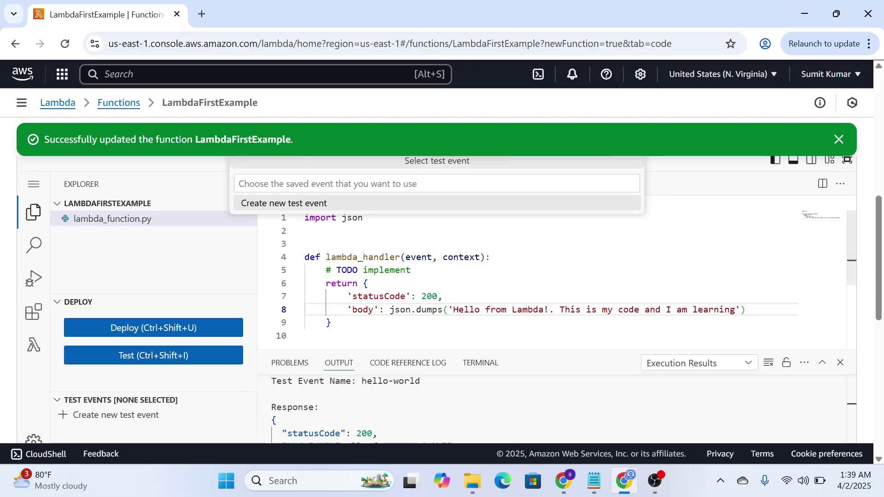
key("Return")
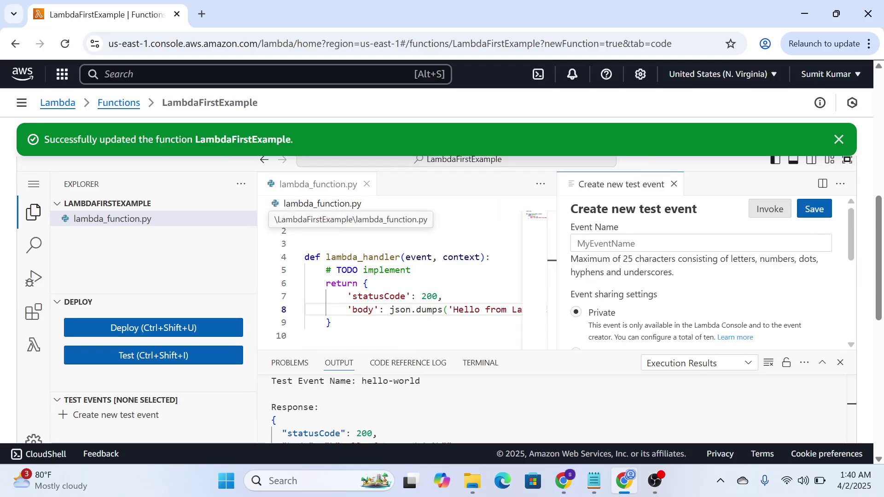
type("r")
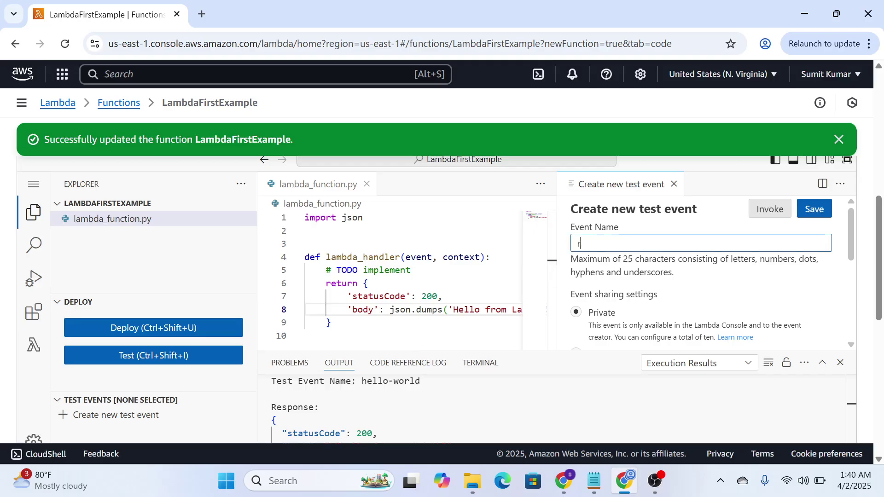
type("unmytestevent")
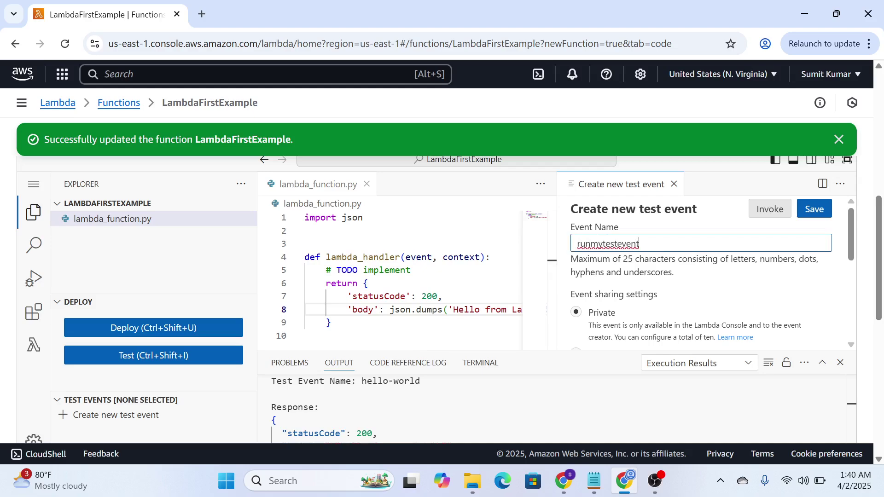
left_click(814, 208)
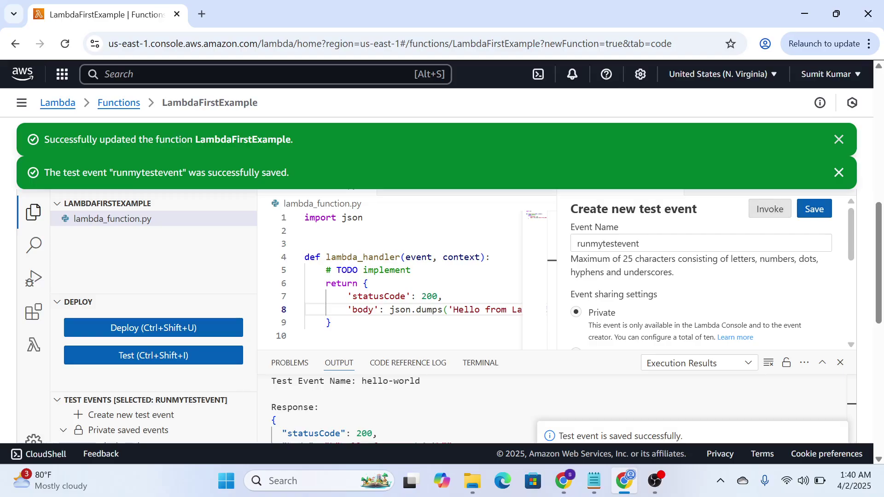
left_click(840, 173)
left_click(839, 140)
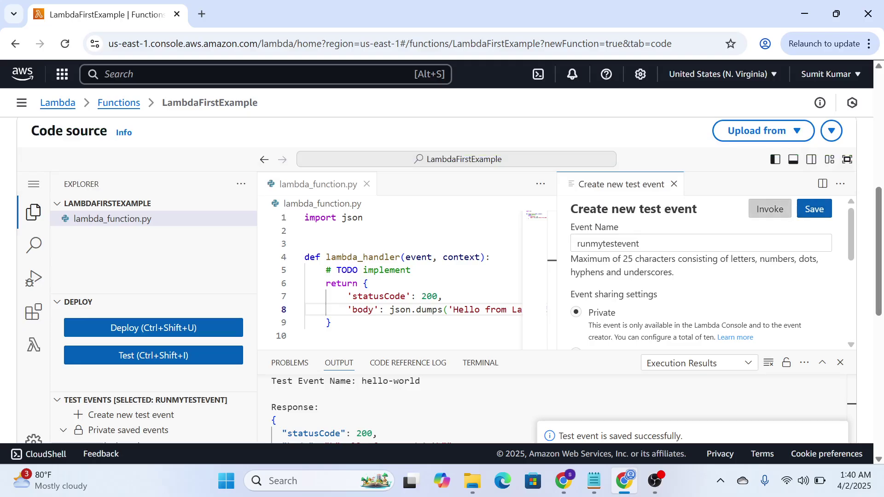
- Invoke the function with the runmytestevent test event and examine the response body in the execution results and the event's settings
left_click(771, 209)
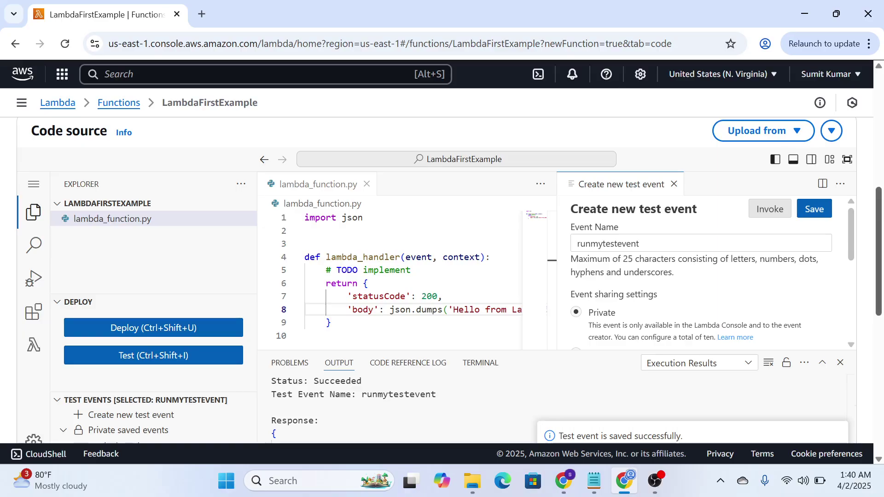
scroll(442, 277, "down", 2)
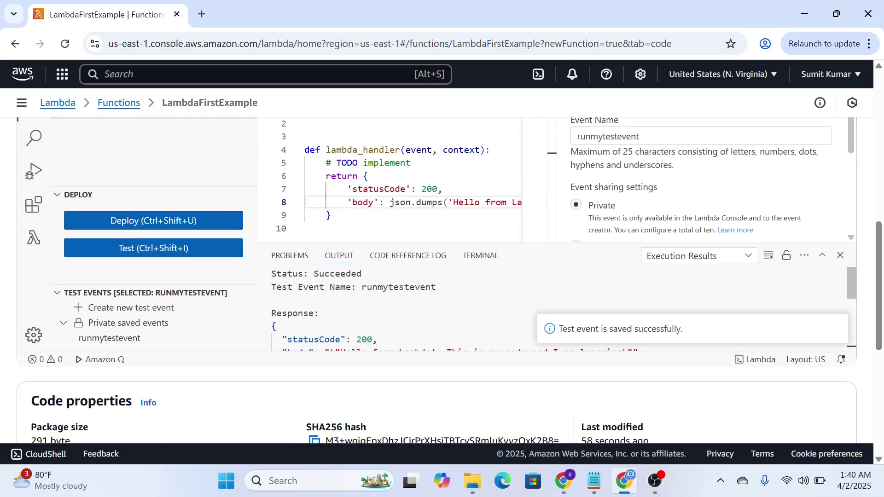
scroll(553, 309, "down", 3)
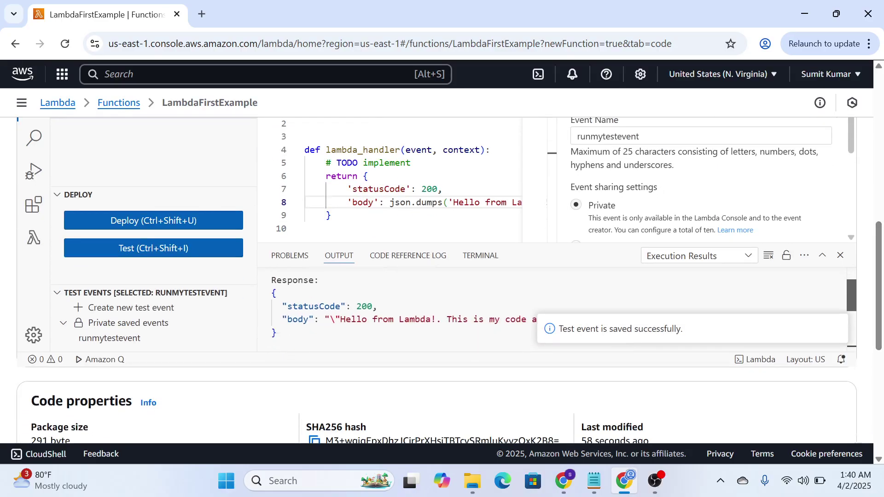
scroll(552, 308, "up", 1)
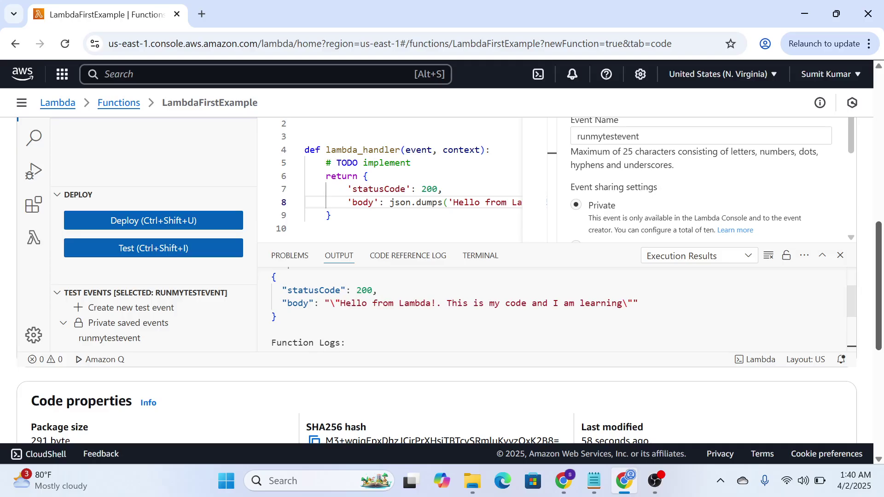
scroll(442, 276, "up", 1)
scroll(450, 276, "up", 1)
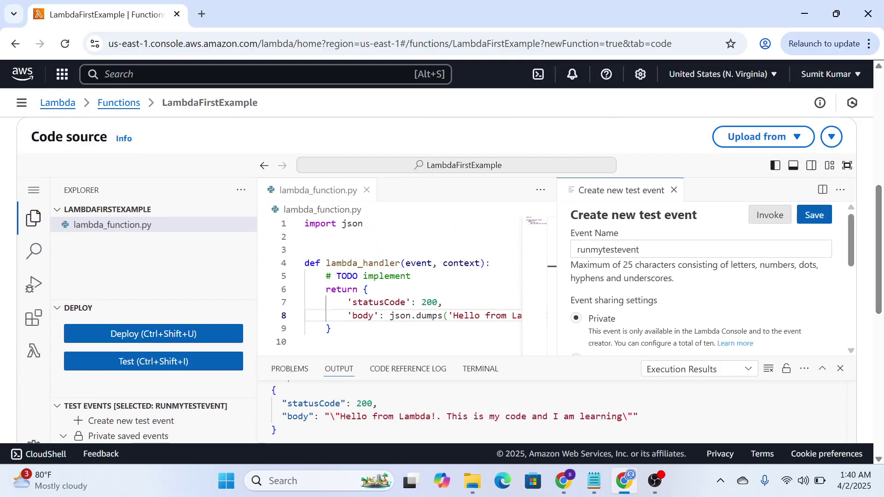
scroll(704, 276, "down", 1)
scroll(713, 279, "down", 4)
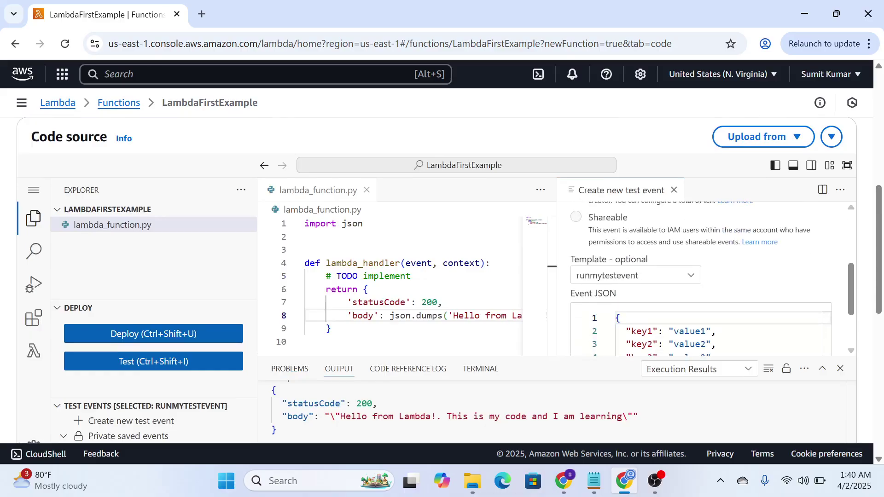
scroll(704, 276, "up", 5)
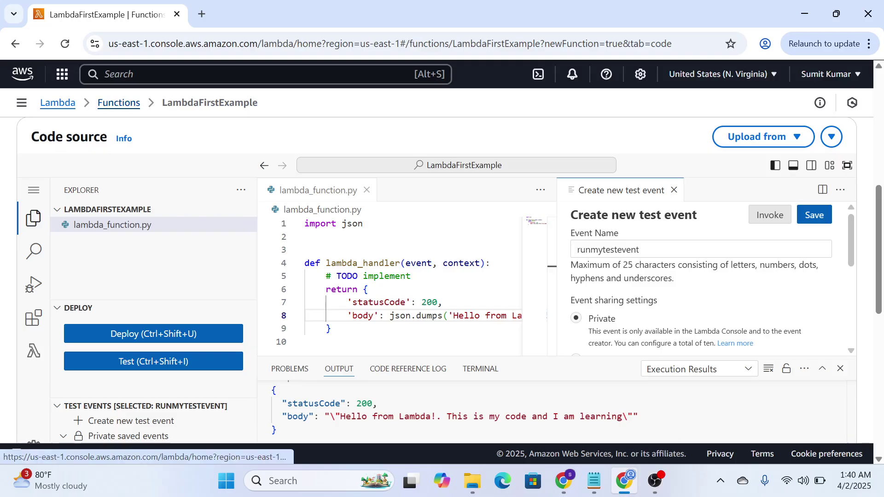
- Return to the list of Lambda functions and search for "First", filtering by the function name LambdaFirstExample
left_click(118, 103)
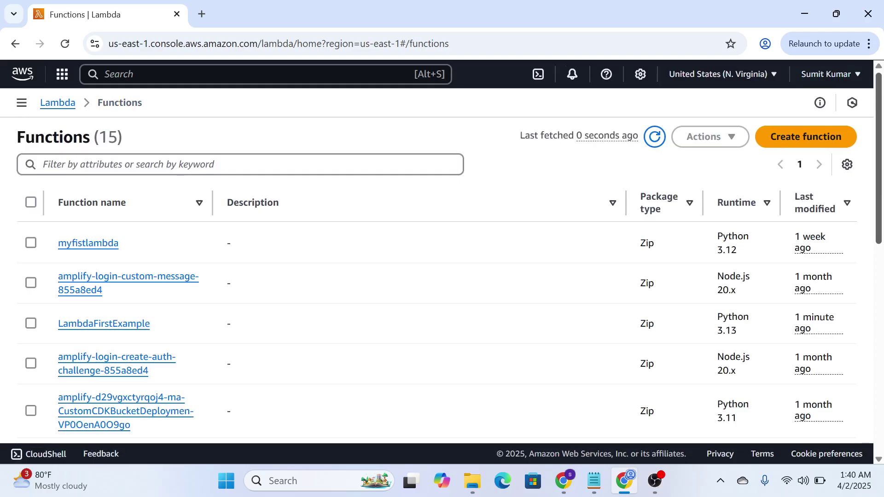
left_click(129, 164)
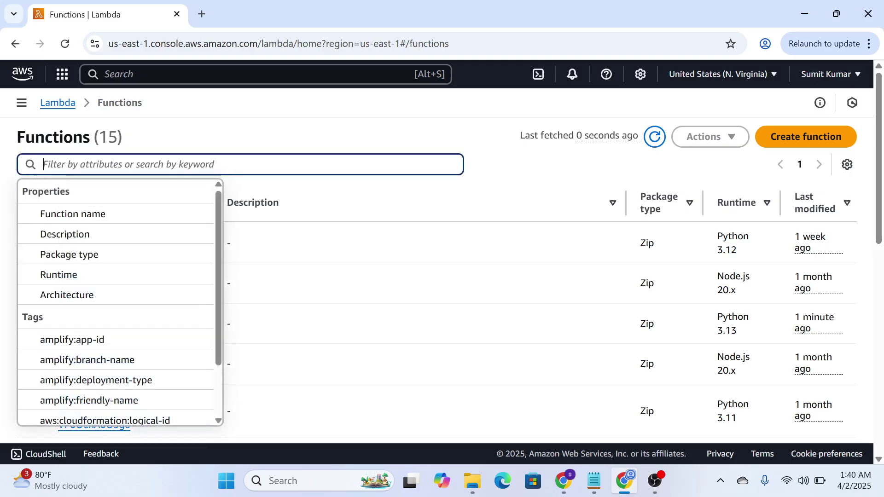
type("First")
key("Down")
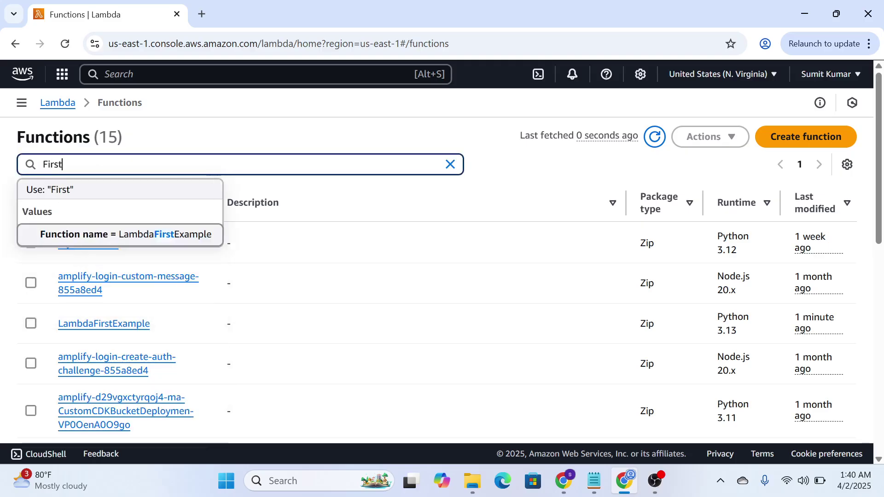
key("Return")
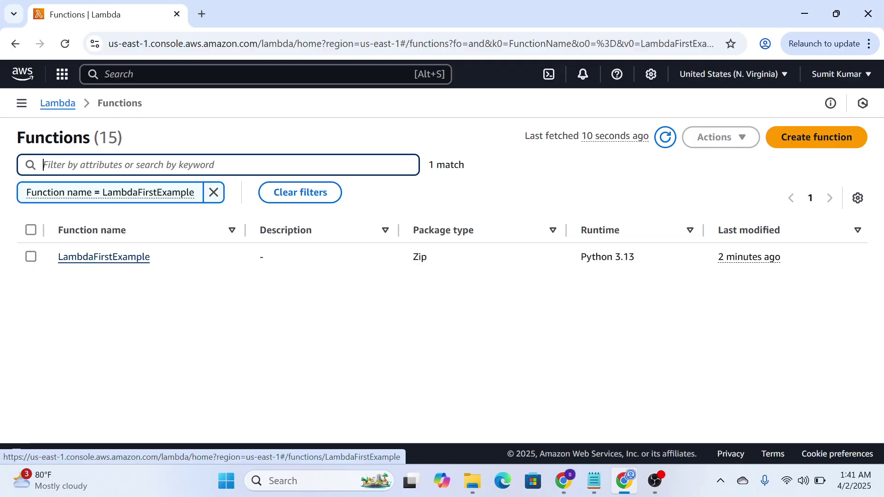
- Open the LambdaFirstExample function from the filtered list and review its overview and deployed code
left_click(104, 257)
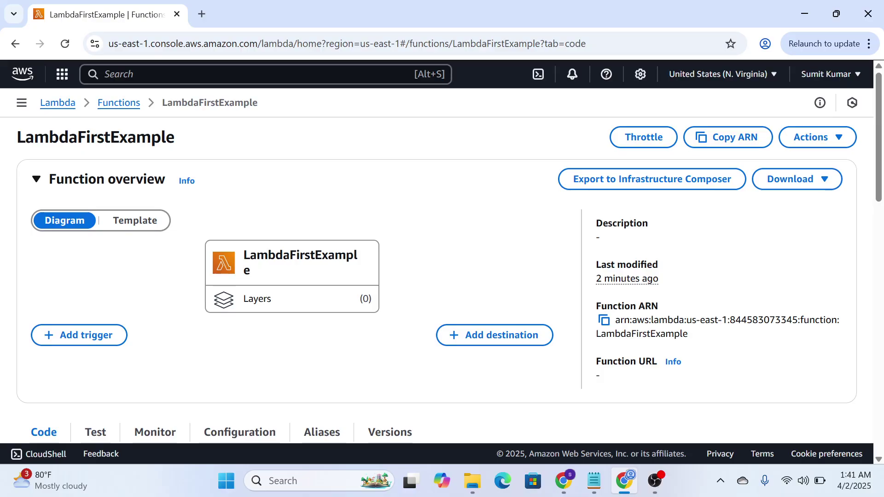
scroll(442, 276, "down", 10)
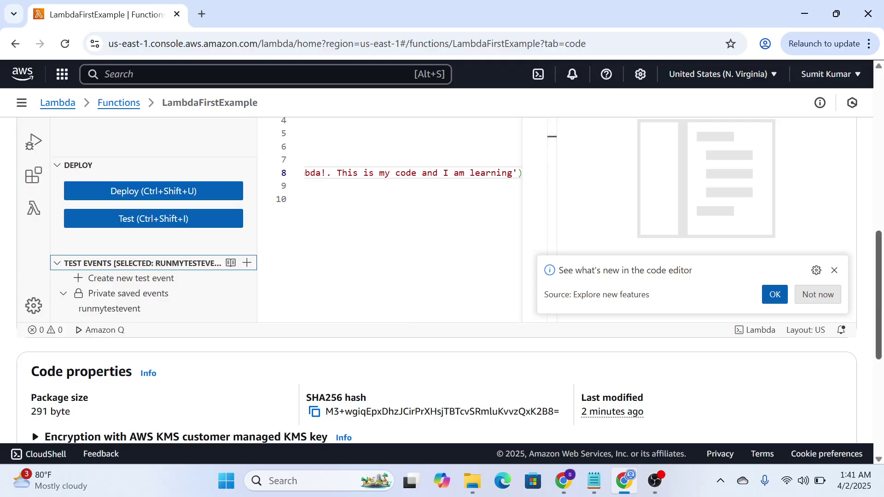
scroll(443, 277, "up", 10)
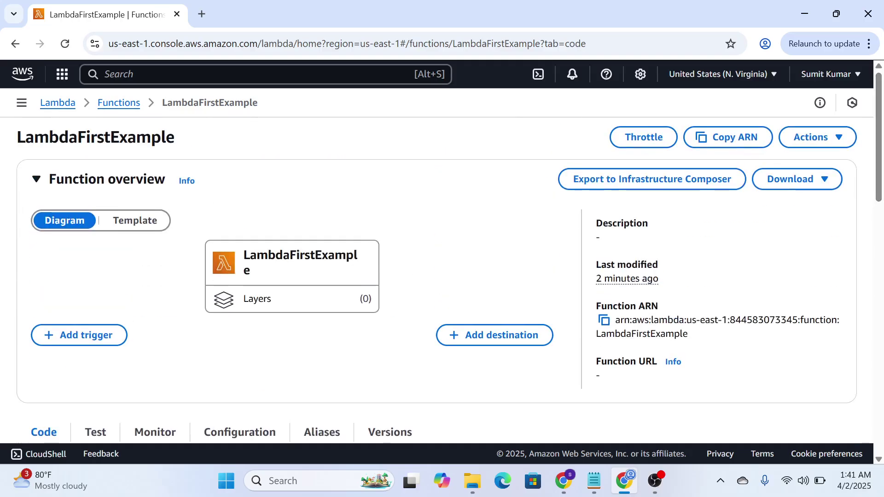
left_click(654, 481)
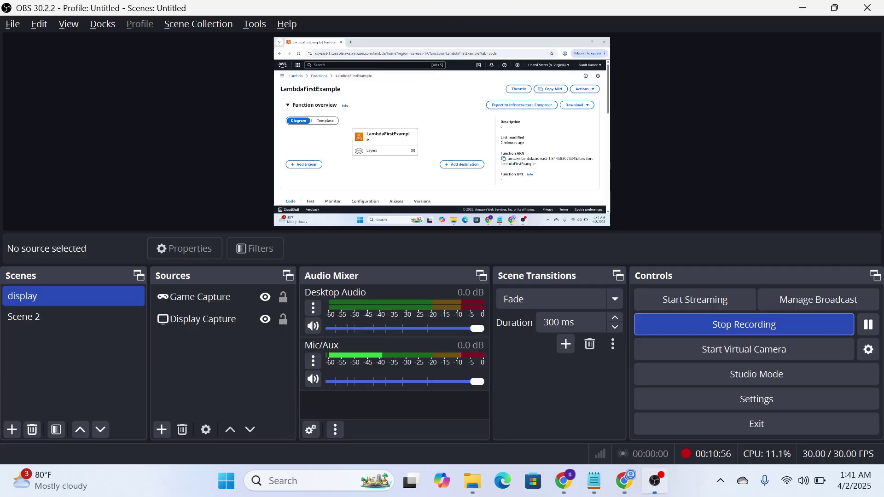
left_click(744, 325)
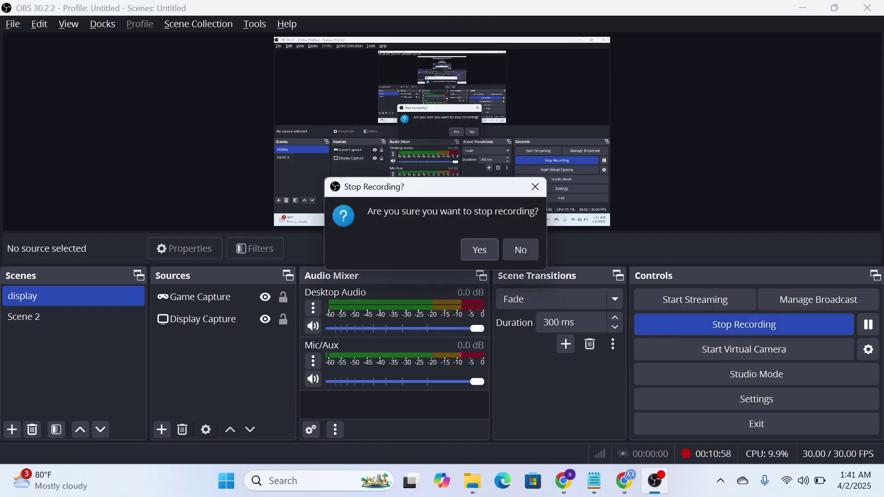